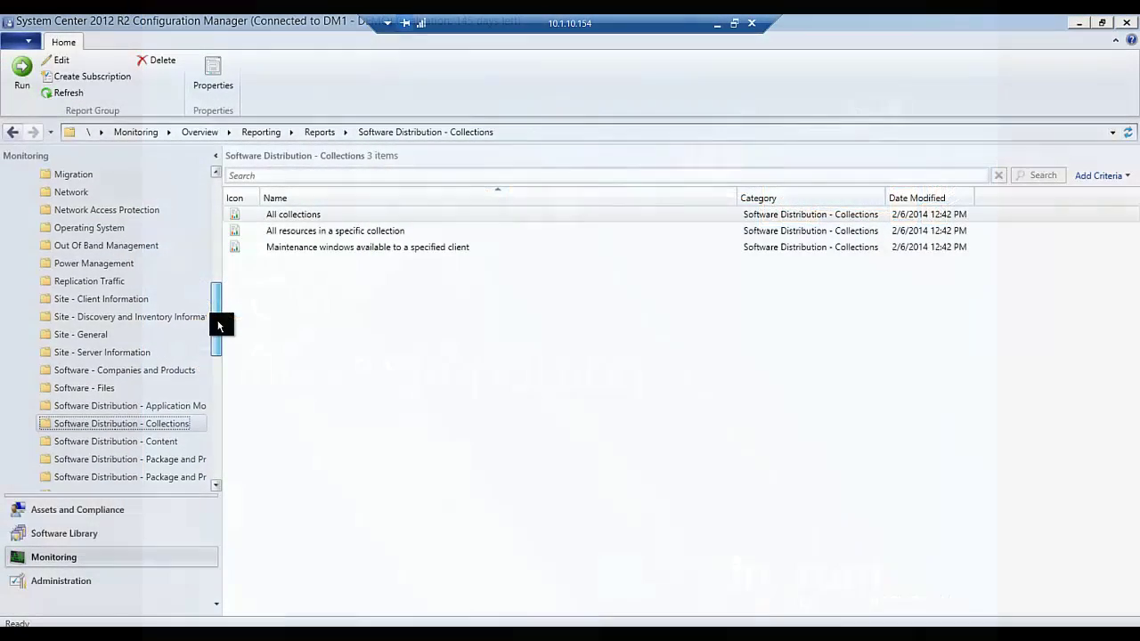
Step: Open the Software - Companies and Products report folder under Monitoring > Reports to list its 14 reports
{"action": "left_click_drag", "start_coordinate": [221, 323], "coordinate": [224, 208]}
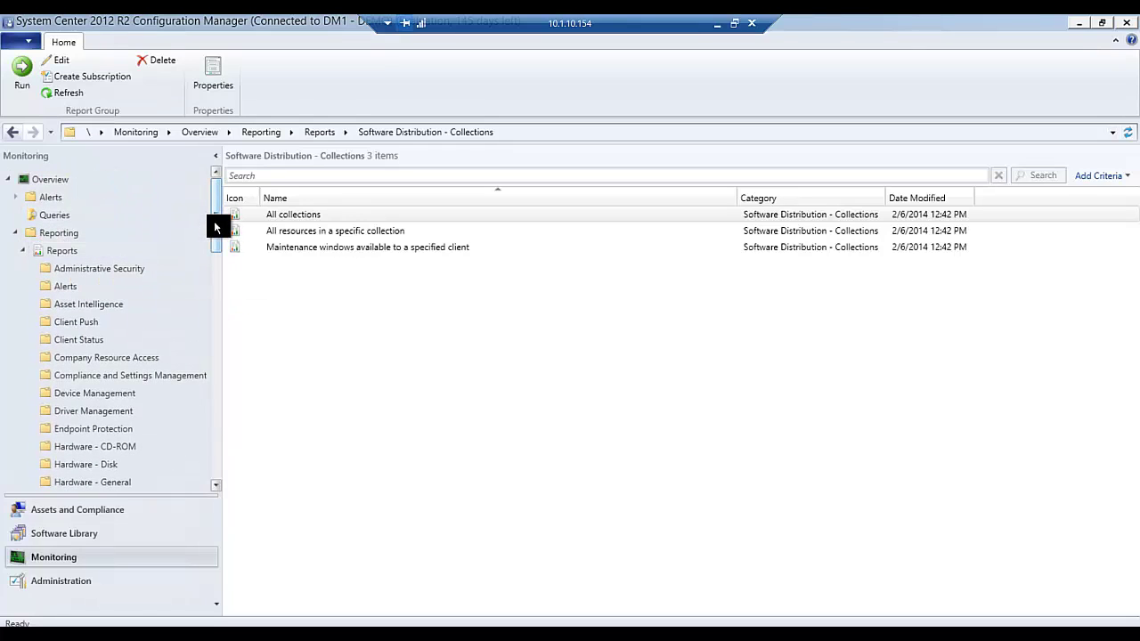
{"action": "left_click_drag", "start_coordinate": [214, 230], "coordinate": [225, 344]}
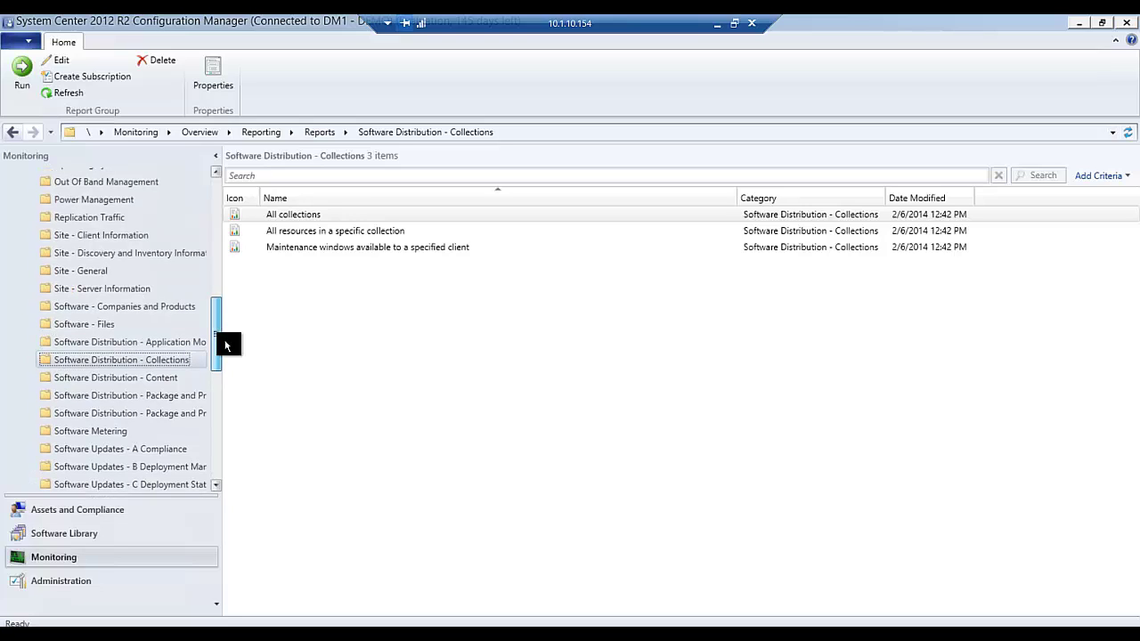
{"action": "left_click", "coordinate": [183, 308]}
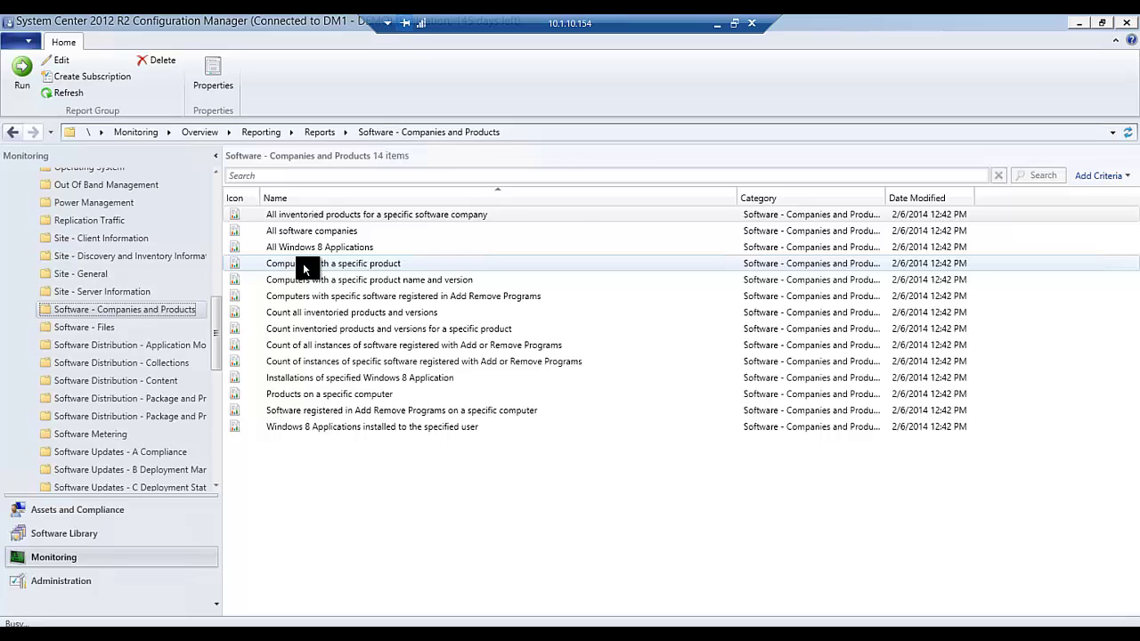
Step: Run the Computers with a specific product report with RightFax® as the product name
{"action": "right_click", "coordinate": [303, 263]}
{"action": "left_click", "coordinate": [322, 276]}
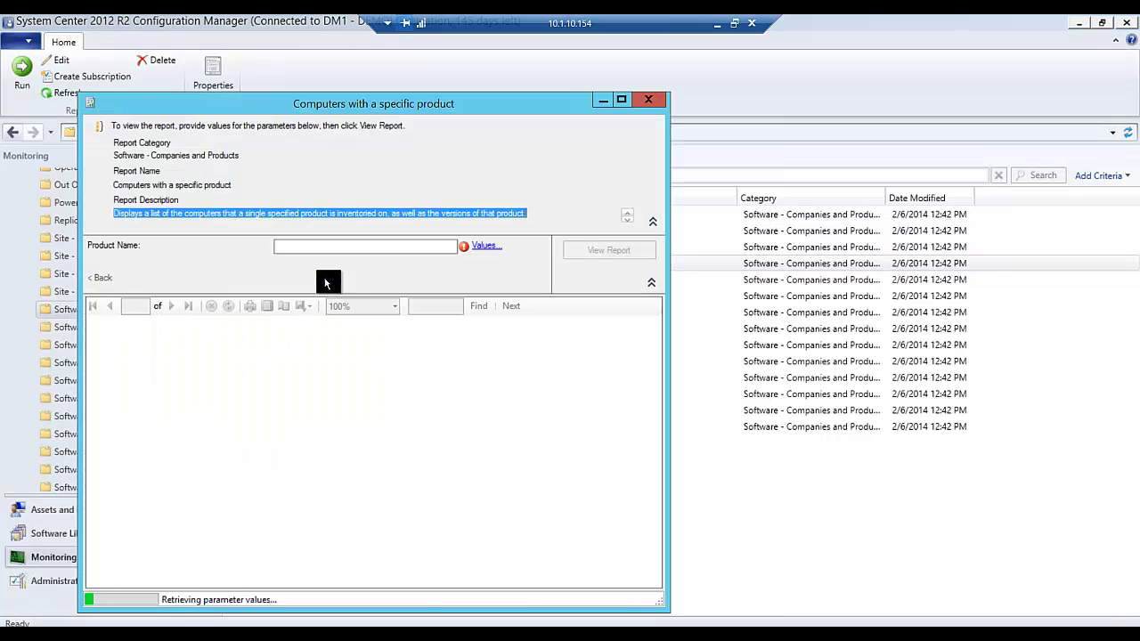
{"action": "left_click", "coordinate": [483, 246]}
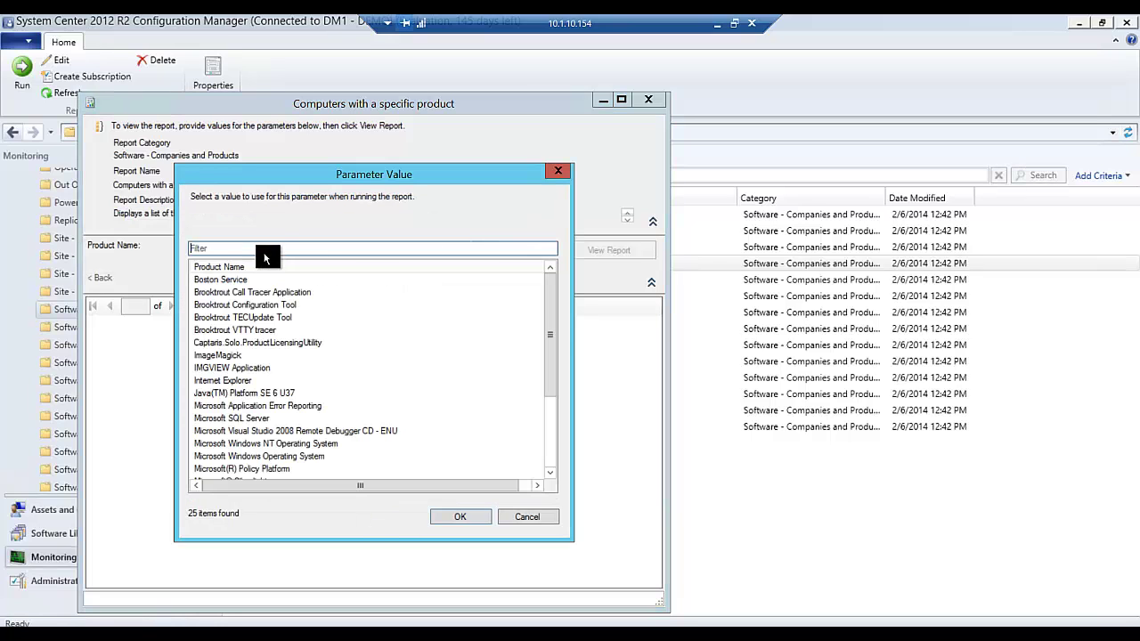
{"action": "type", "text": "right"}
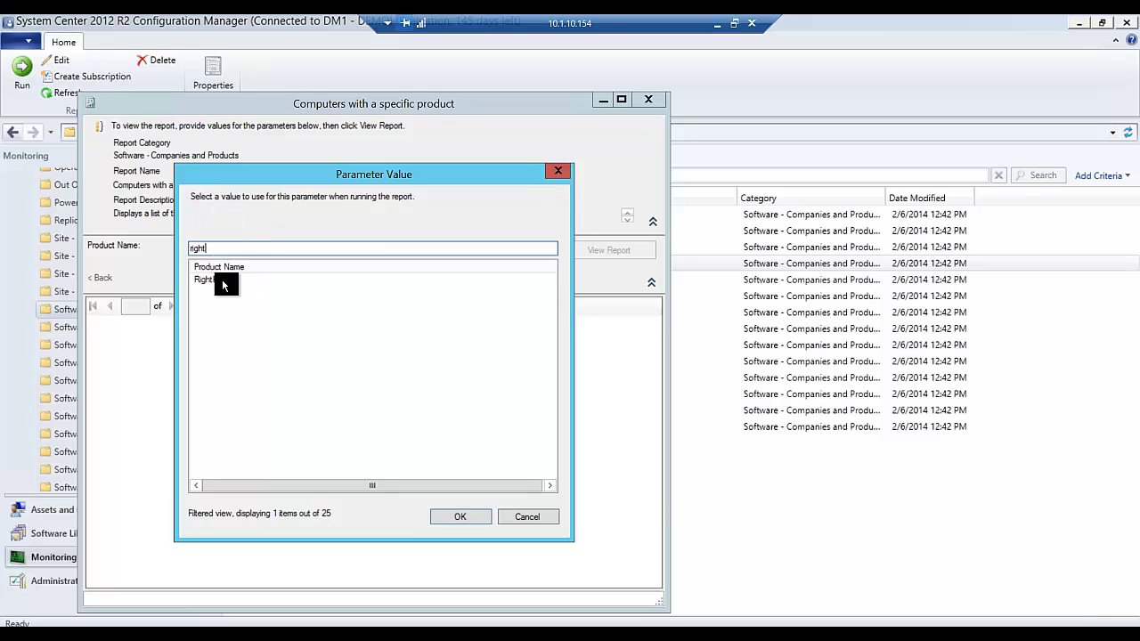
{"action": "left_click", "coordinate": [222, 278]}
{"action": "left_click", "coordinate": [446, 520]}
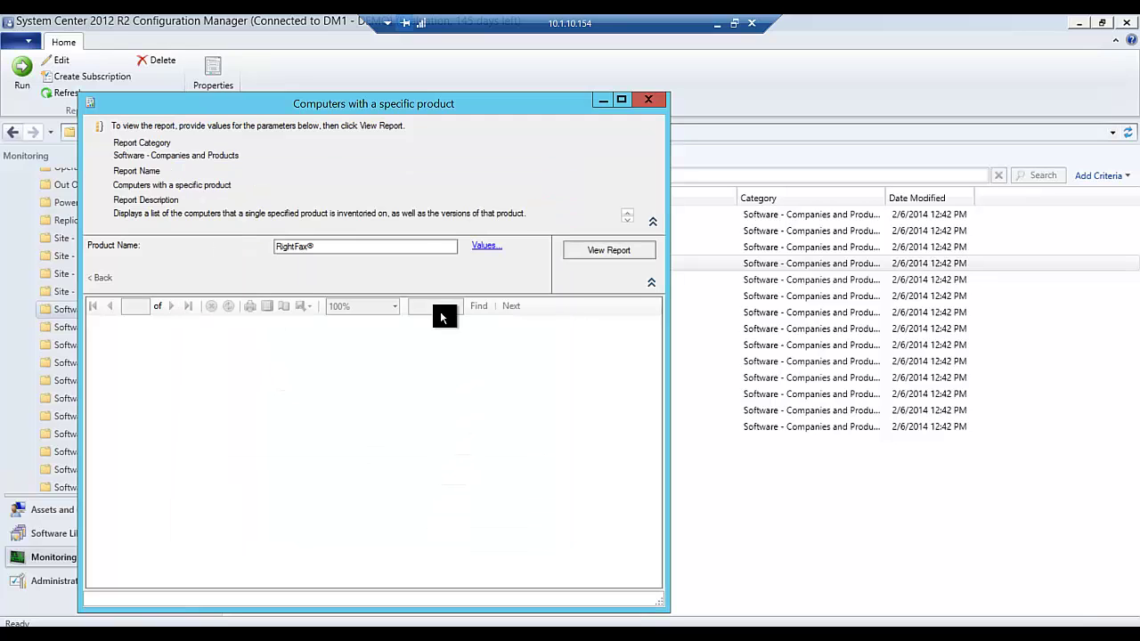
{"action": "left_click", "coordinate": [414, 253]}
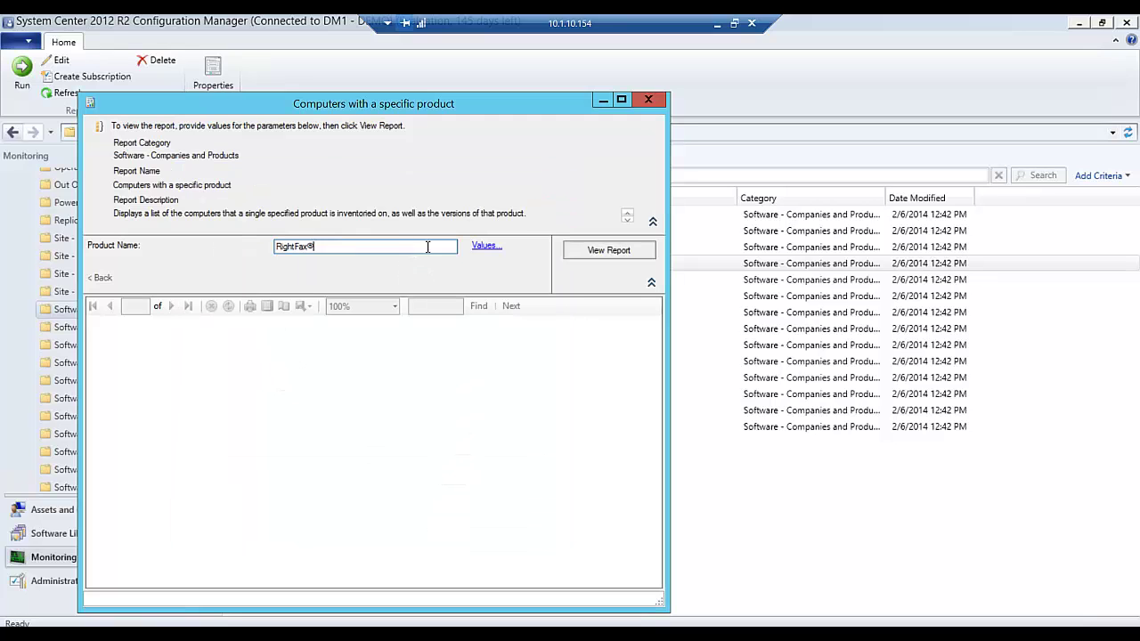
{"action": "left_click", "coordinate": [606, 250]}
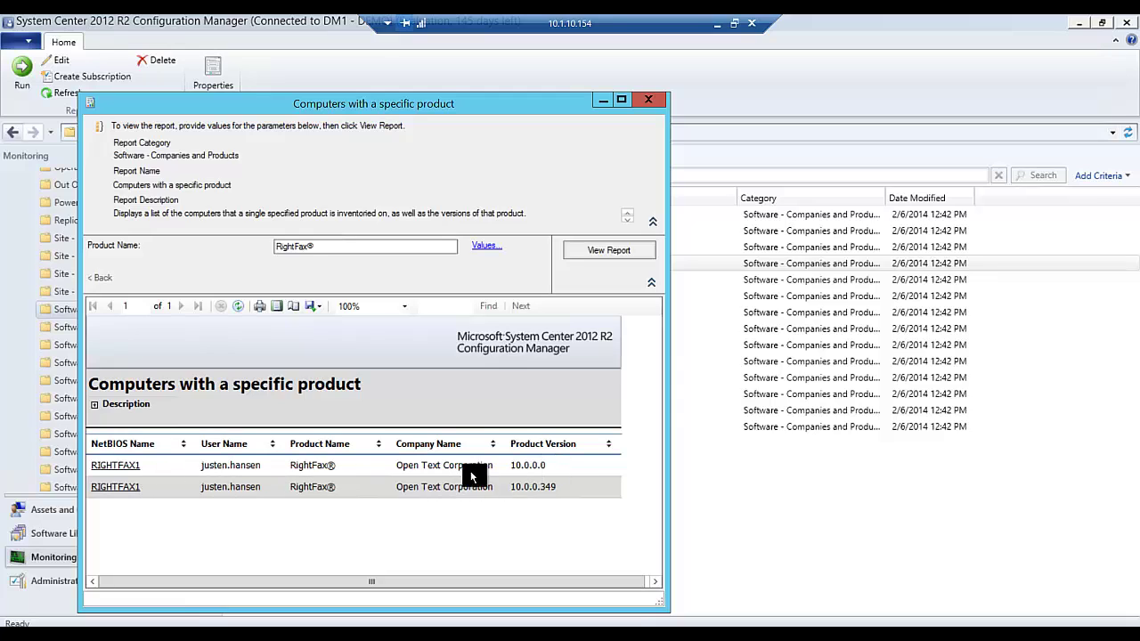
Step: Drill into the RIGHTFAX1 computer information report, scroll across it, then close it
{"action": "left_click", "coordinate": [134, 466]}
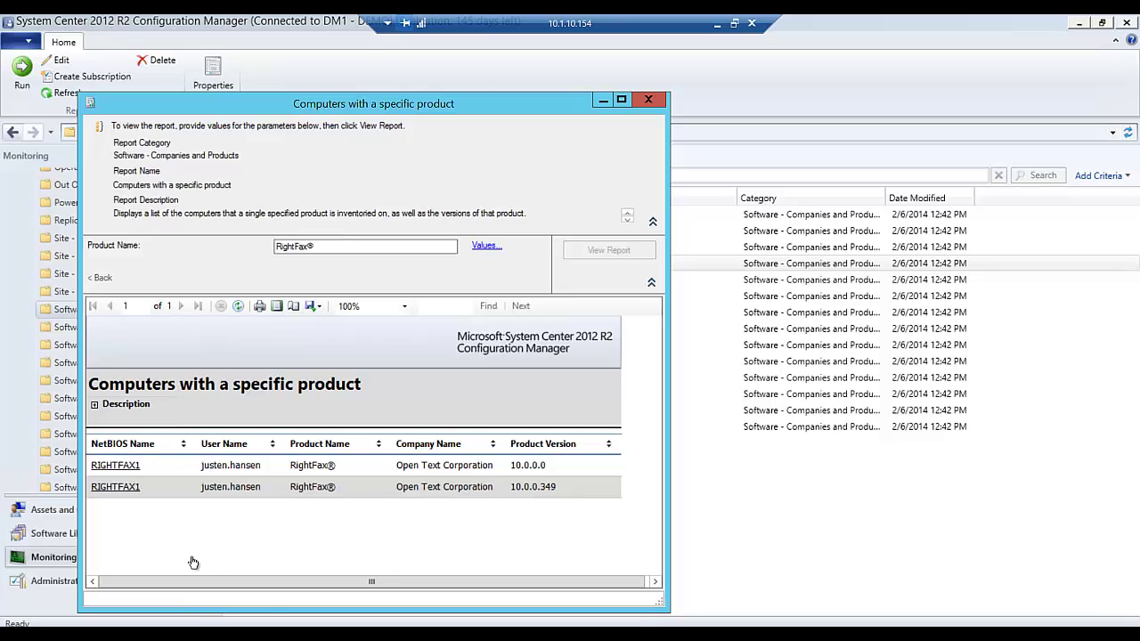
{"action": "left_click_drag", "start_coordinate": [202, 580], "coordinate": [153, 564]}
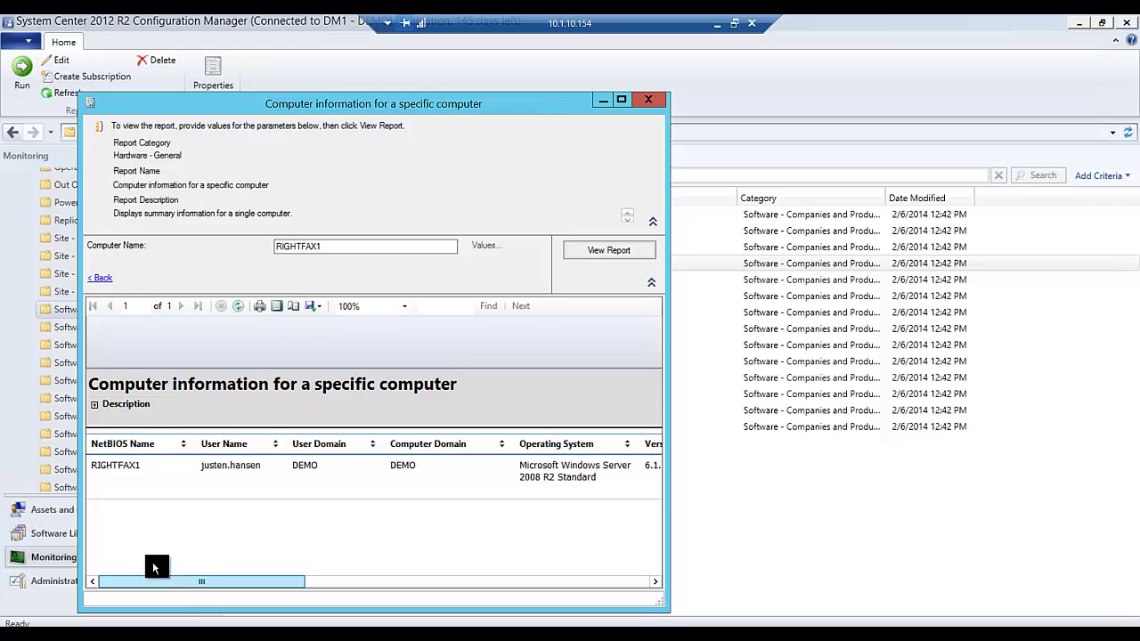
{"action": "double_click", "coordinate": [91, 108]}
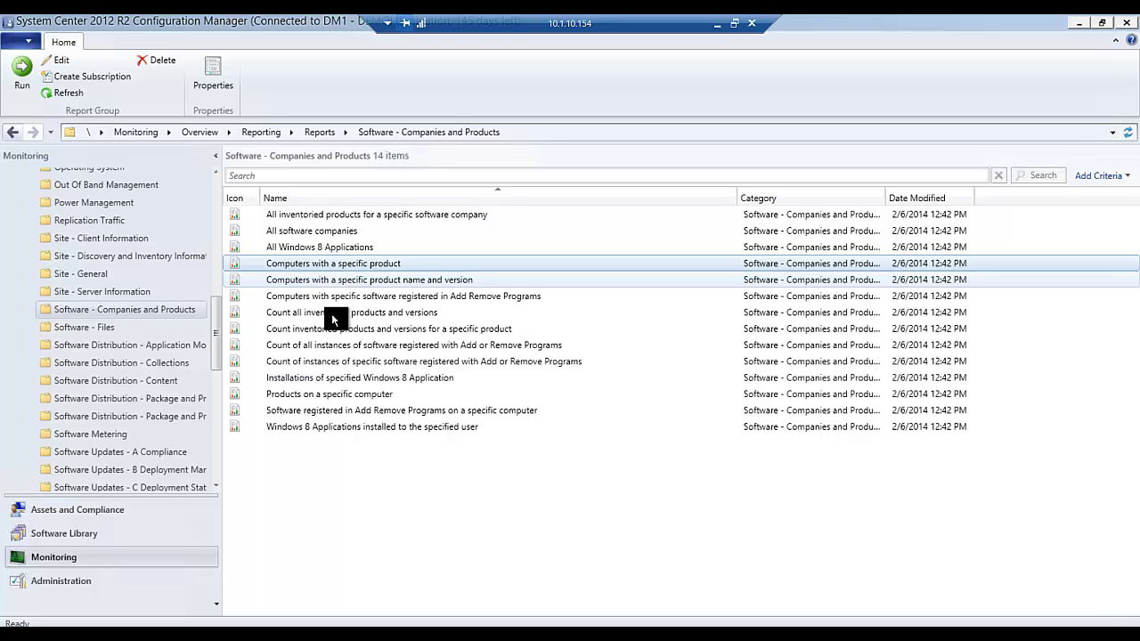
Step: Run Software registered in Add Remove Programs on a specific computer for WIN81CAPTURE, maximized
{"action": "left_click", "coordinate": [339, 411]}
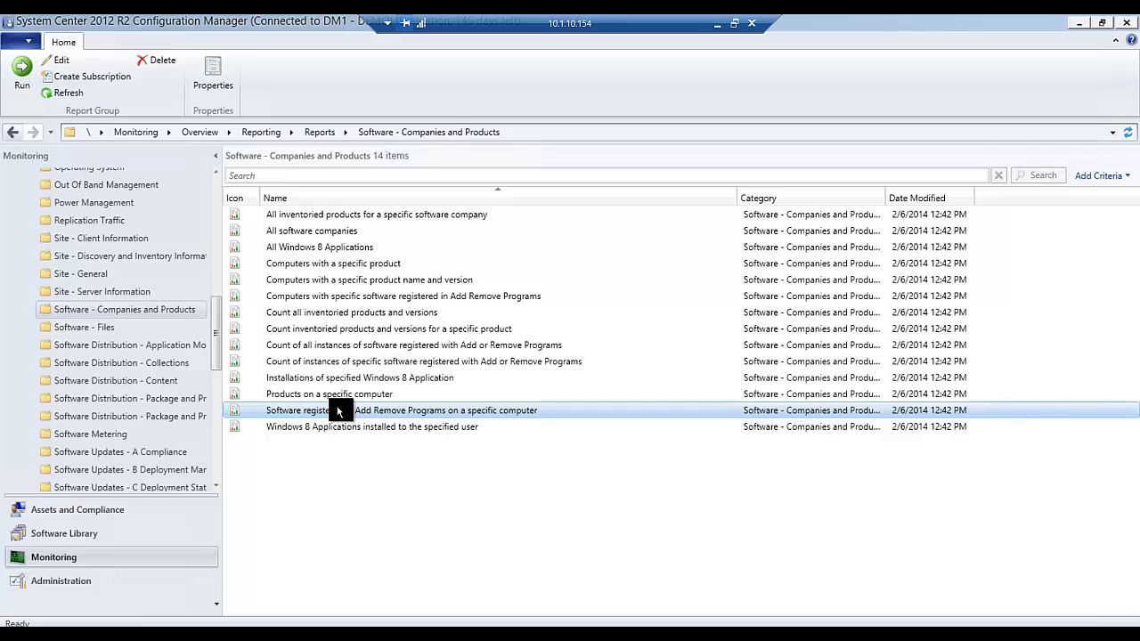
{"action": "right_click", "coordinate": [339, 410]}
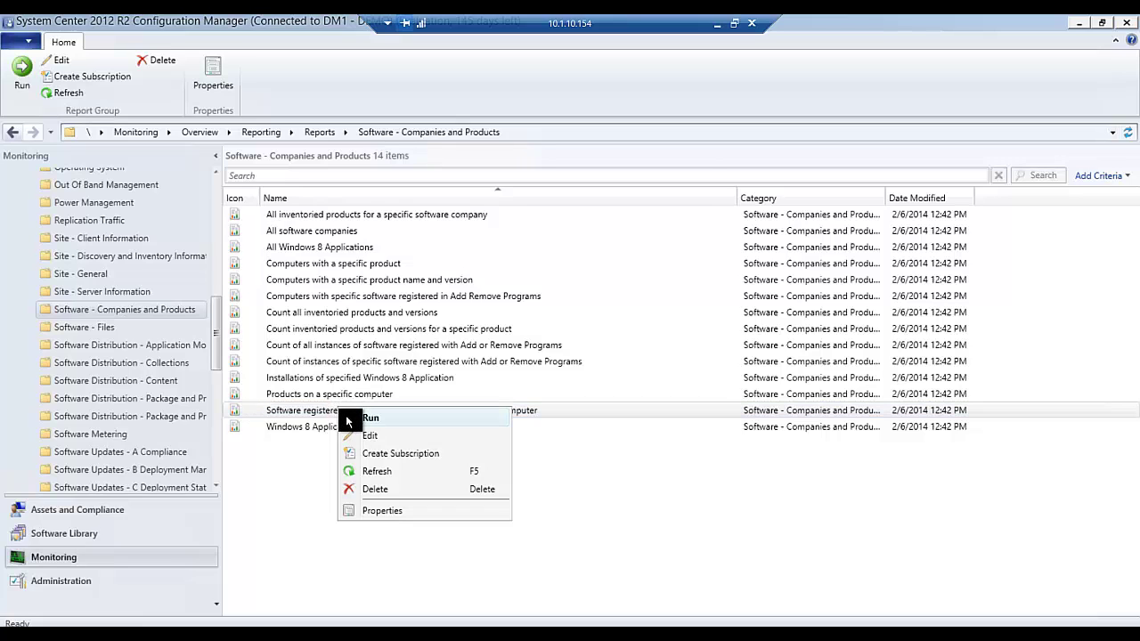
{"action": "left_click", "coordinate": [347, 419]}
{"action": "left_click_drag", "start_coordinate": [387, 142], "coordinate": [388, 75]}
{"action": "left_click", "coordinate": [355, 218]}
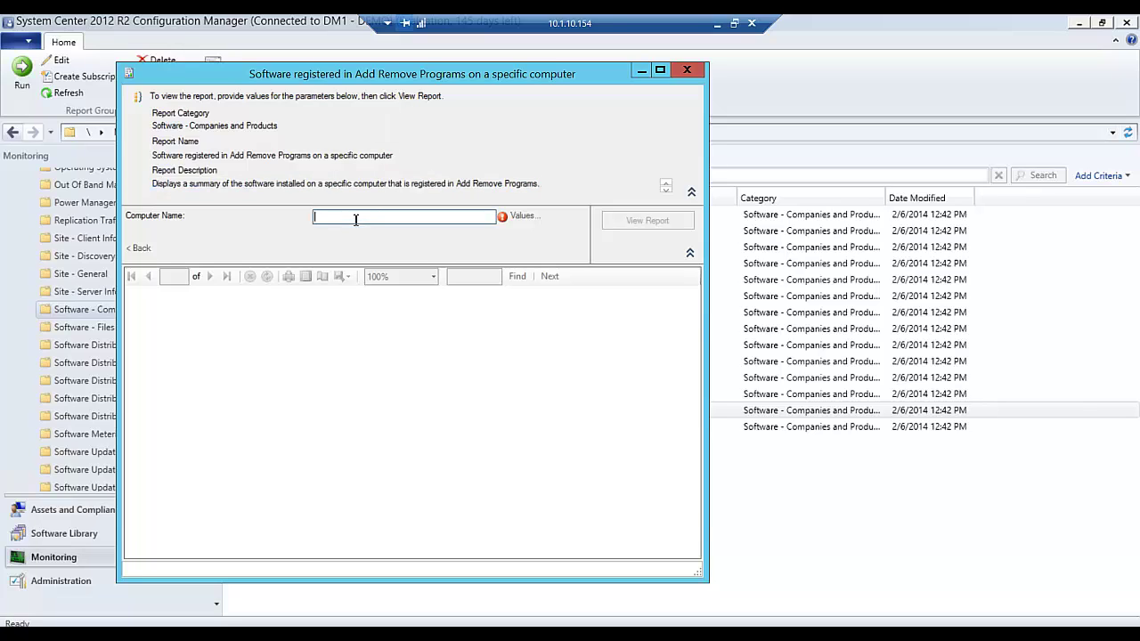
{"action": "type", "text": "WIN81"}
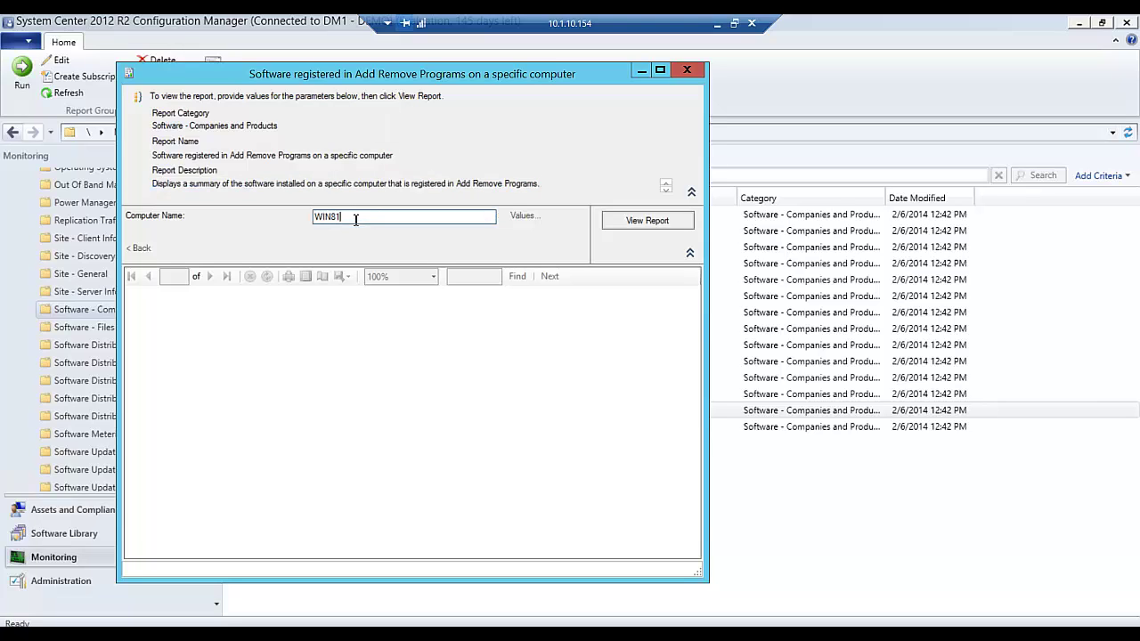
{"action": "type", "text": "CAPTURE"}
{"action": "left_click", "coordinate": [647, 220]}
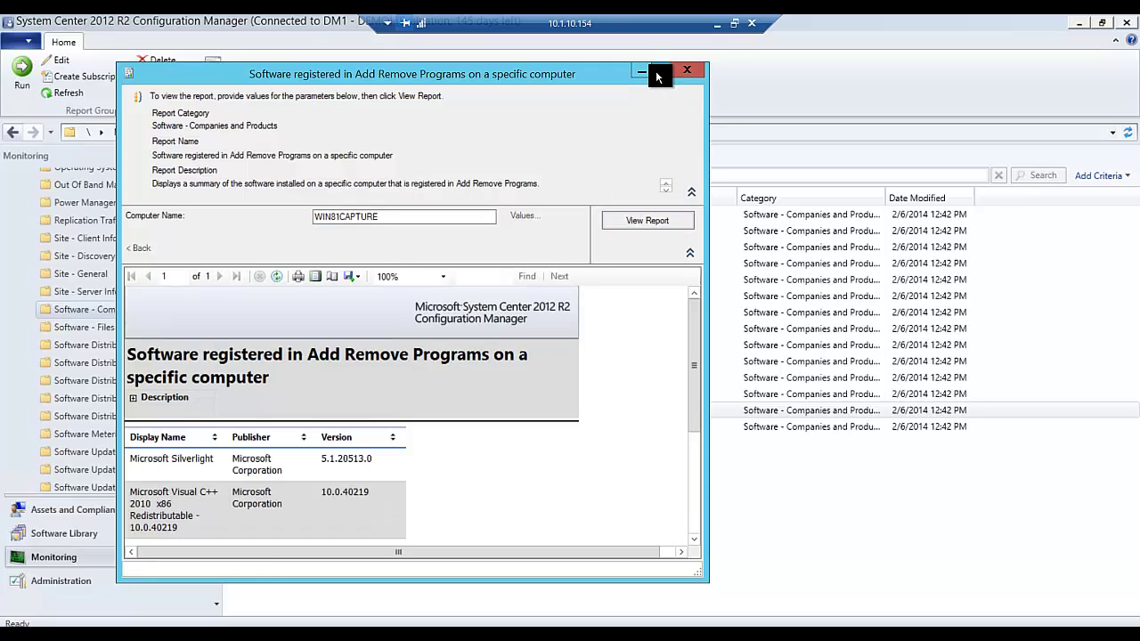
{"action": "left_click", "coordinate": [656, 71]}
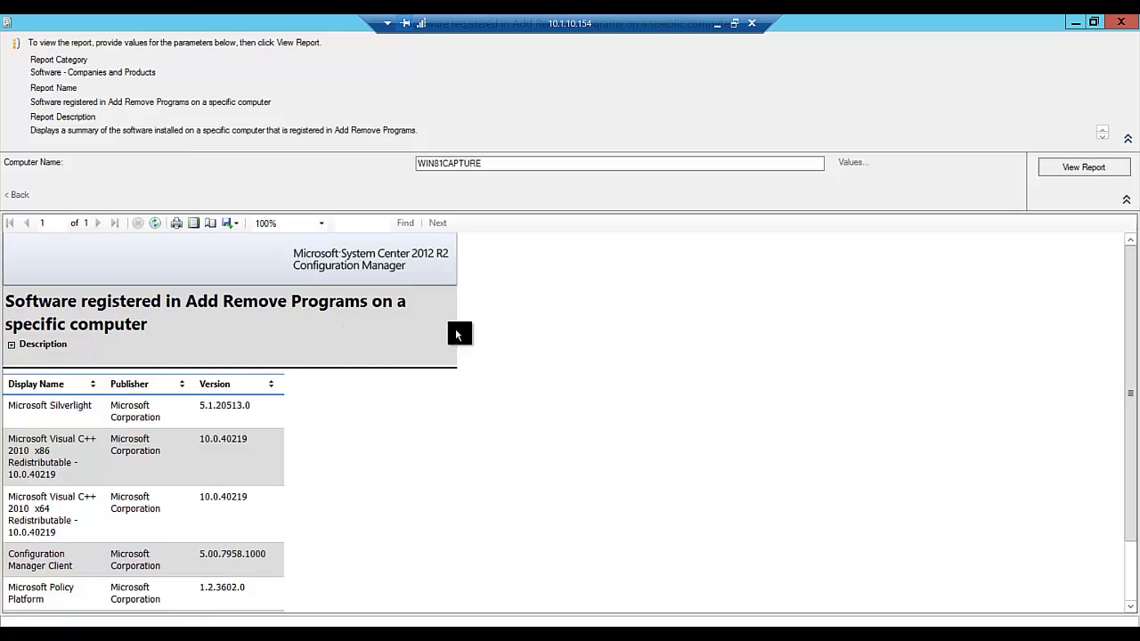
Step: Scroll through WIN81CAPTURE's software list, then close the report viewer window
{"action": "left_click_drag", "start_coordinate": [1129, 429], "coordinate": [822, 457]}
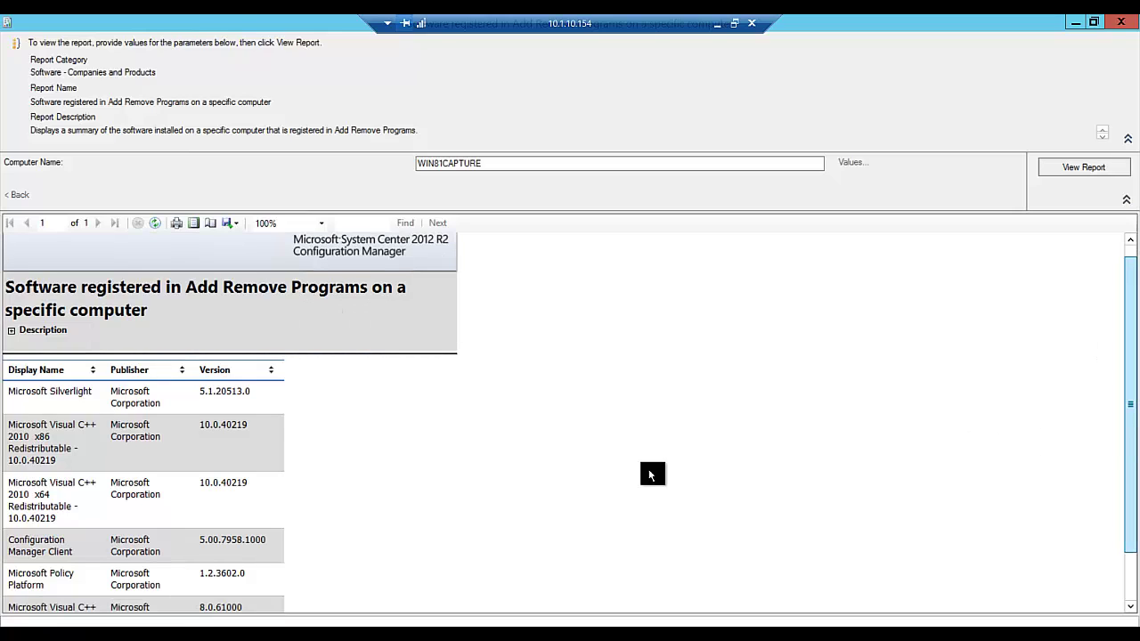
{"action": "scroll", "coordinate": [164, 470], "scroll_direction": "down", "scroll_amount": 2}
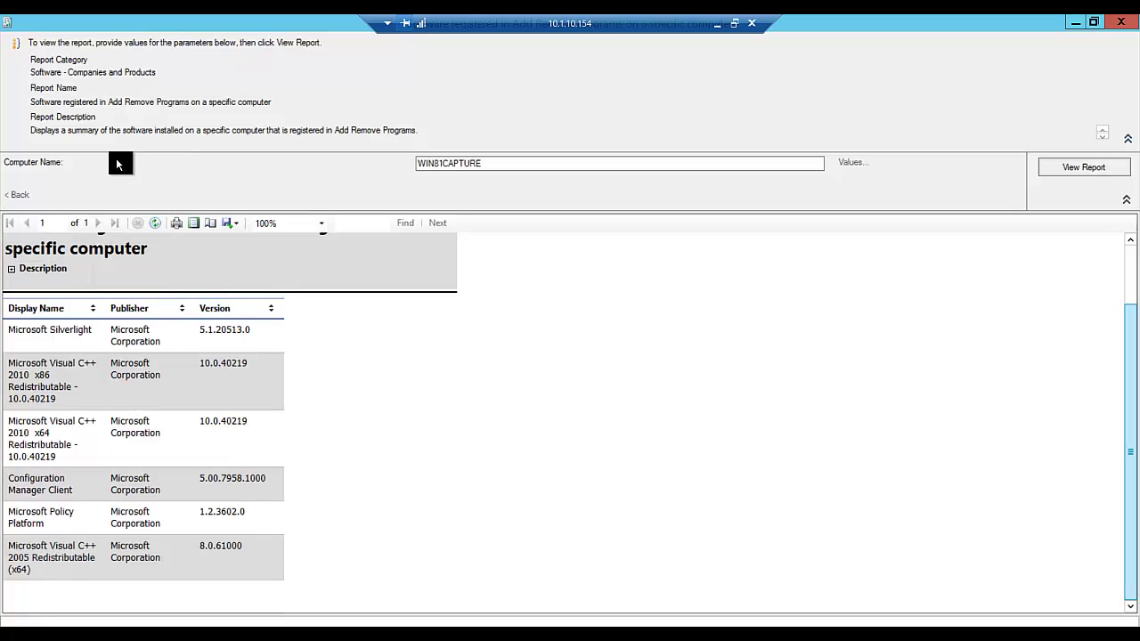
{"action": "double_click", "coordinate": [4, 25]}
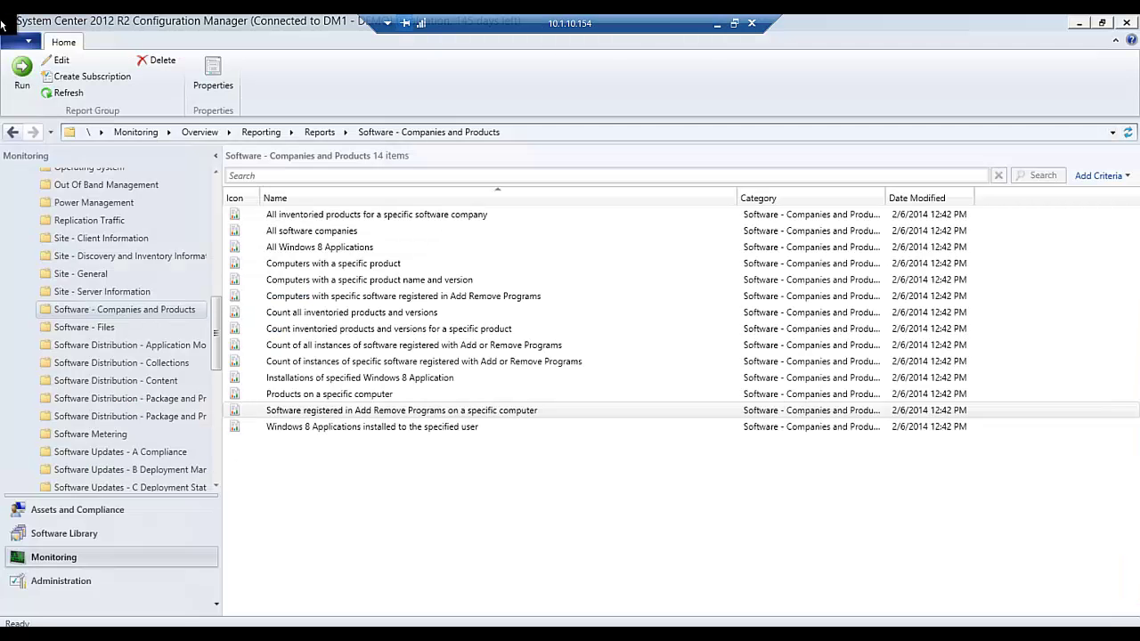
Step: Open the Software Distribution - Application Monitoring report folder
{"action": "left_click", "coordinate": [175, 356]}
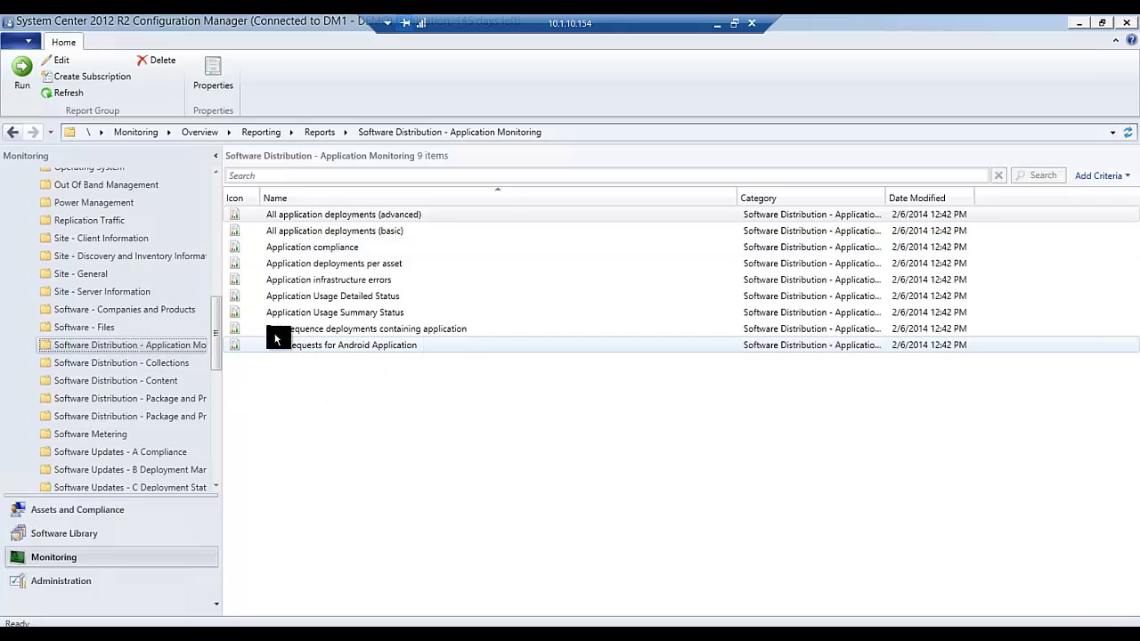
Step: Start the Application compliance report with Adobe Reader XI as the application
{"action": "right_click", "coordinate": [339, 250]}
{"action": "left_click", "coordinate": [352, 263]}
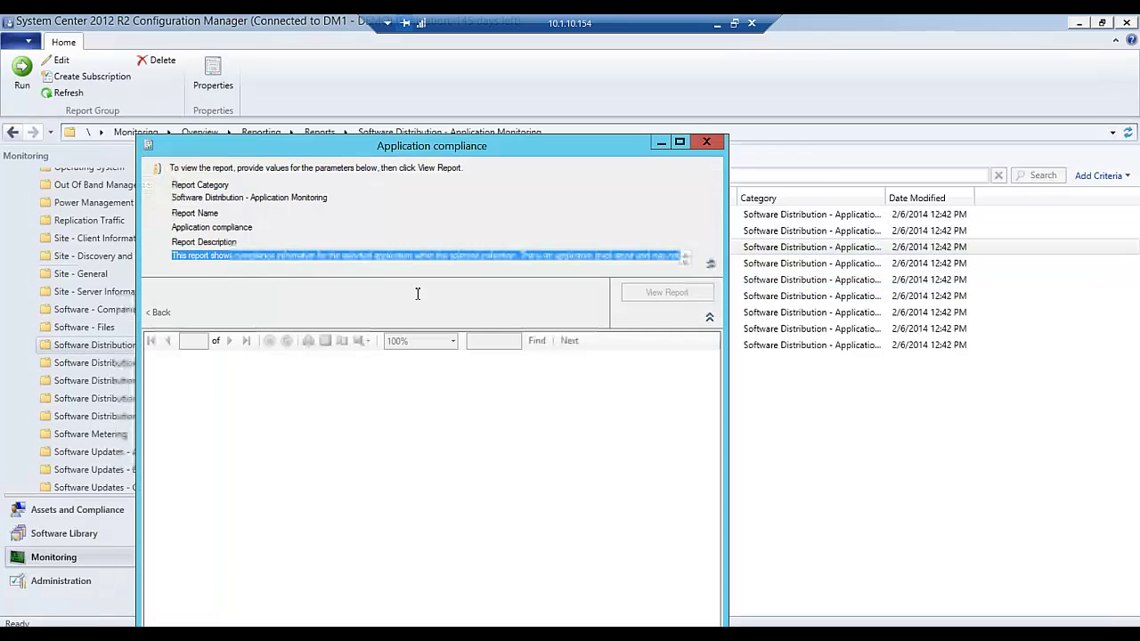
{"action": "left_click", "coordinate": [541, 288]}
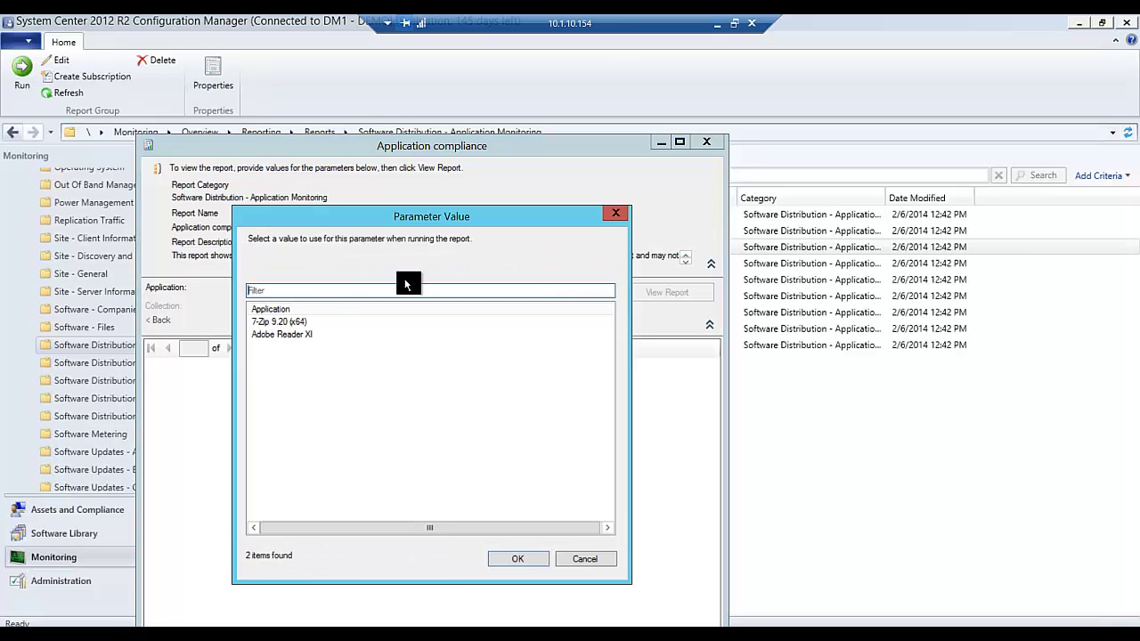
{"action": "left_click", "coordinate": [309, 335]}
{"action": "left_click", "coordinate": [514, 561]}
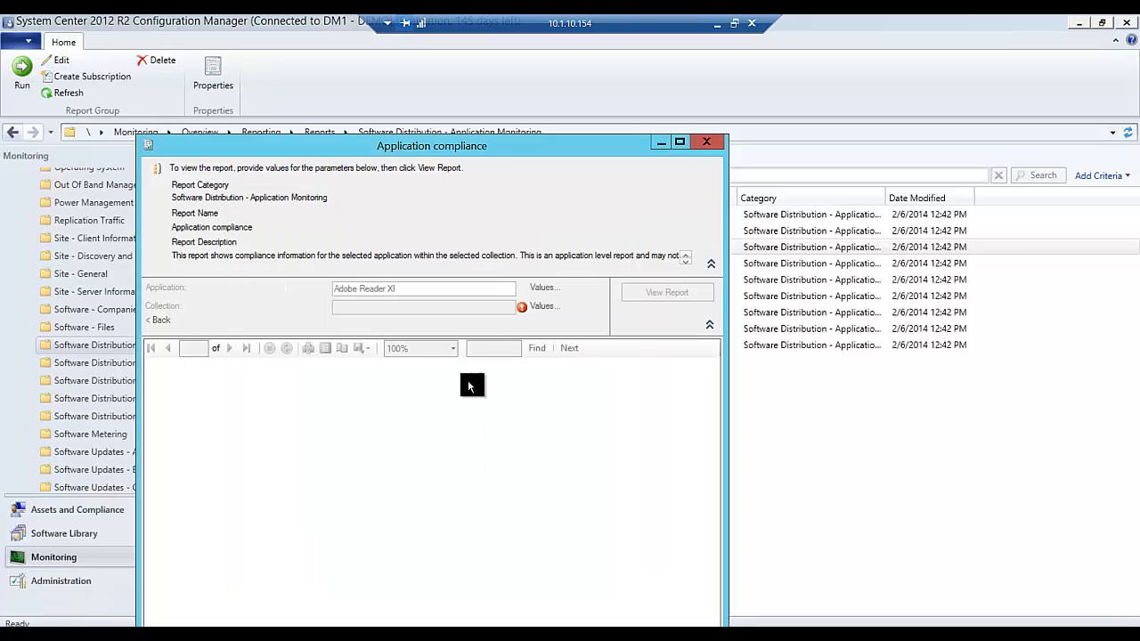
Step: Set the collection to All Systems, view the report maximized, then open its window menu
{"action": "left_click", "coordinate": [542, 307]}
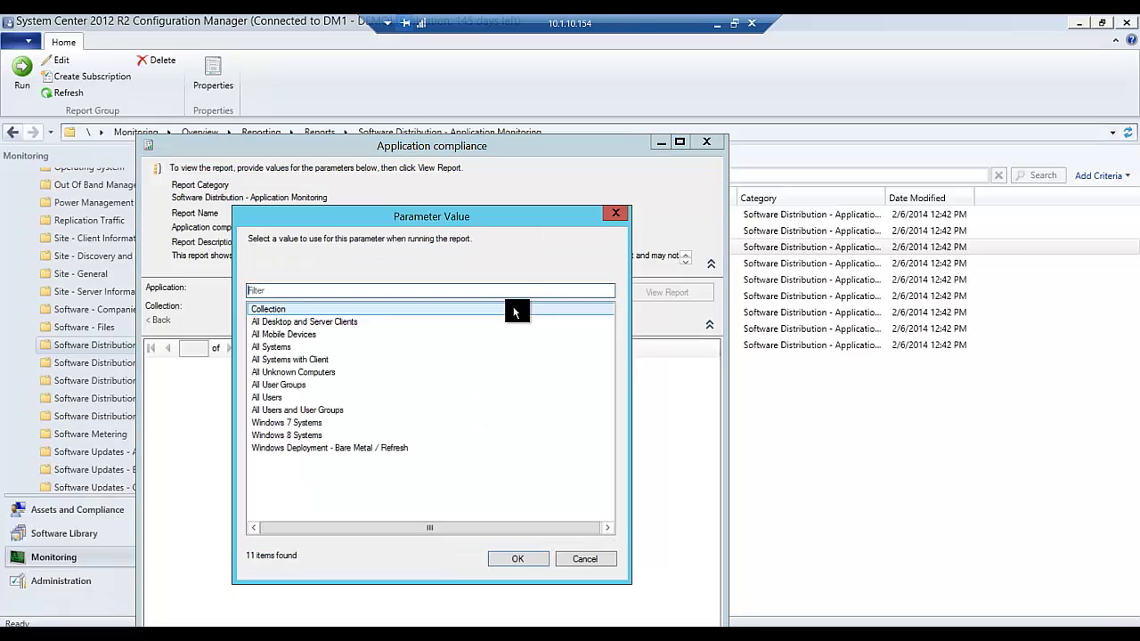
{"action": "left_click", "coordinate": [283, 347]}
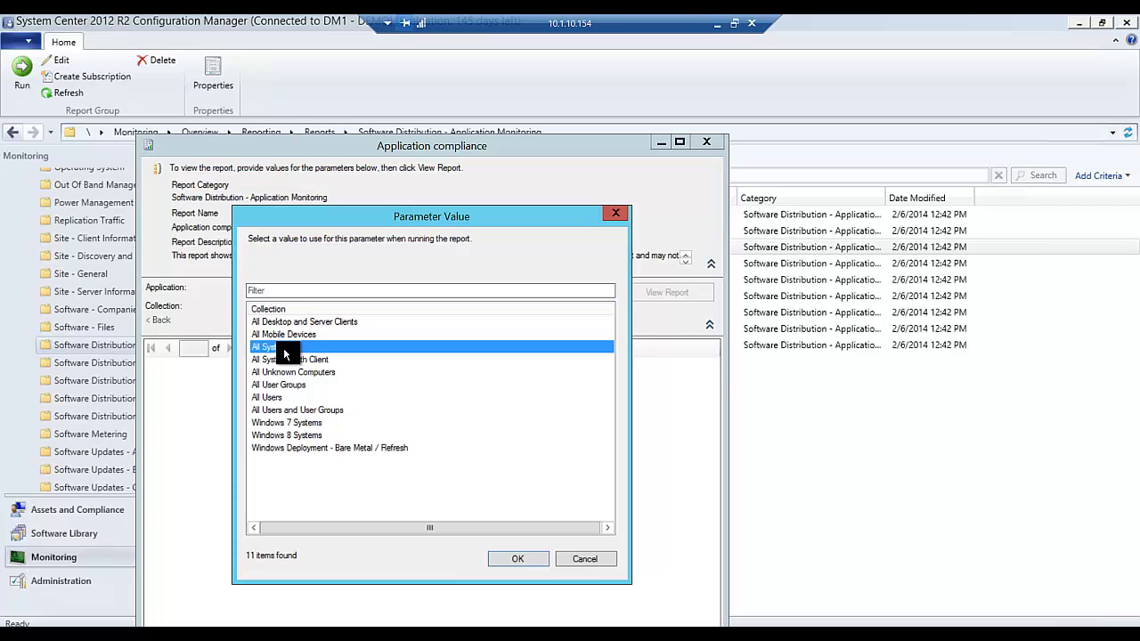
{"action": "left_click", "coordinate": [518, 559]}
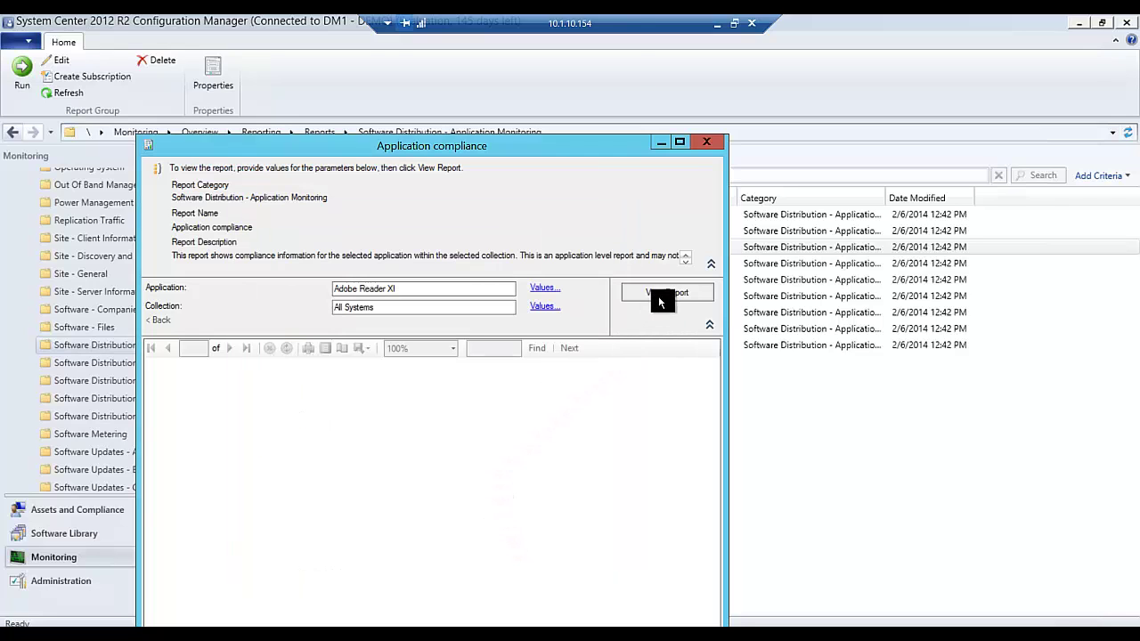
{"action": "left_click", "coordinate": [661, 298]}
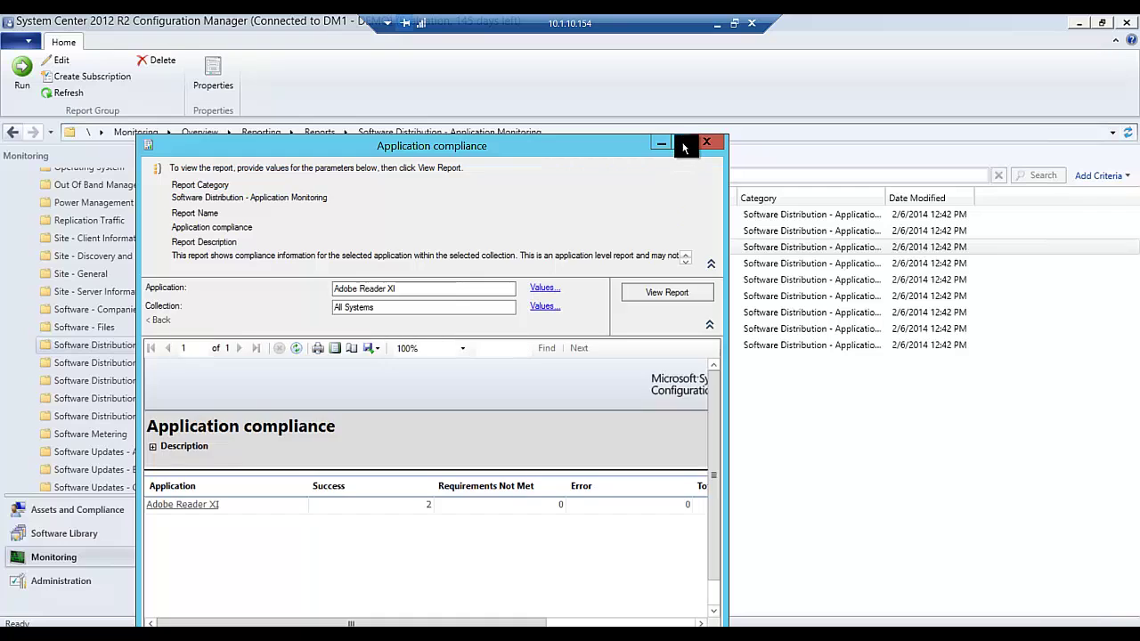
{"action": "left_click", "coordinate": [684, 144]}
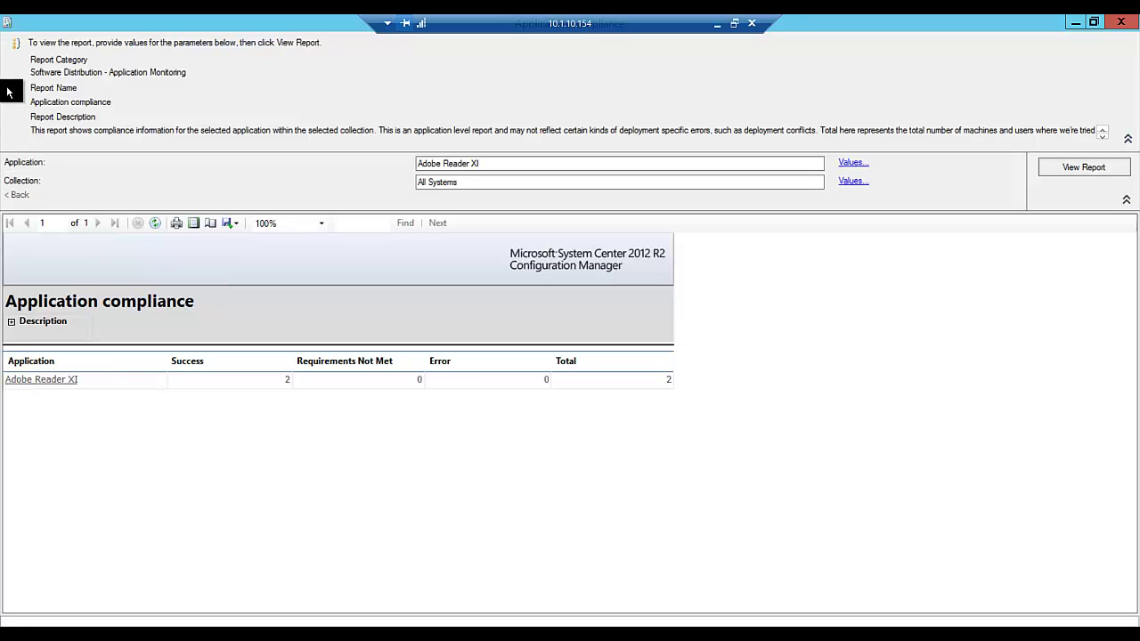
{"action": "left_click", "coordinate": [8, 22]}
Step: Close the compliance report and start All application deployments (basic) with Choose By set to Collection
{"action": "left_click", "coordinate": [130, 121]}
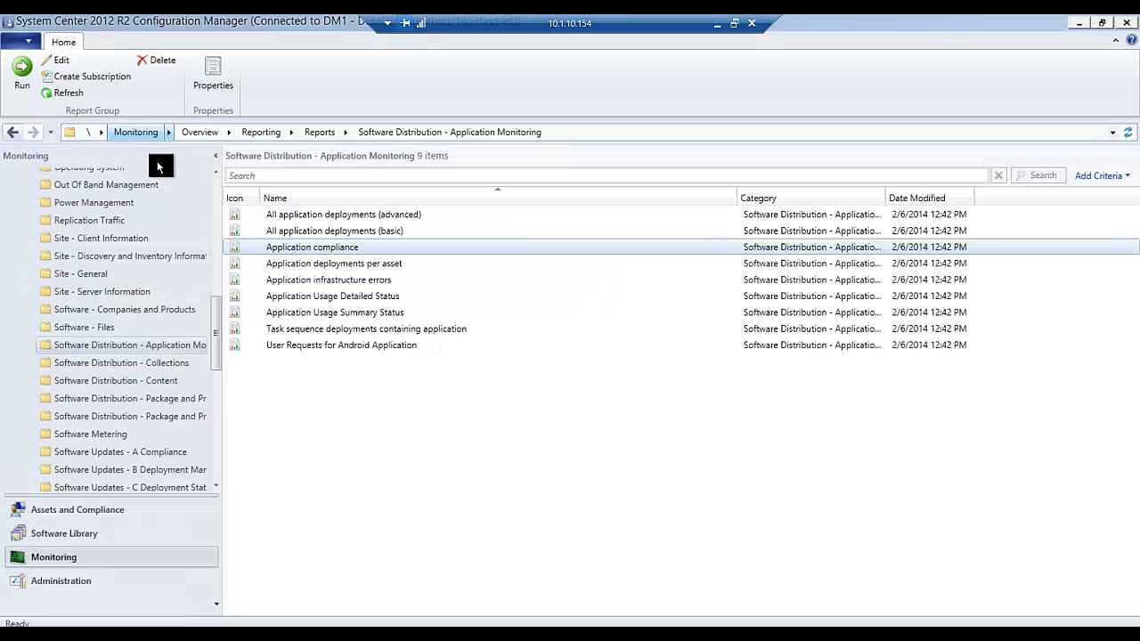
{"action": "right_click", "coordinate": [261, 230]}
{"action": "left_click", "coordinate": [283, 245]}
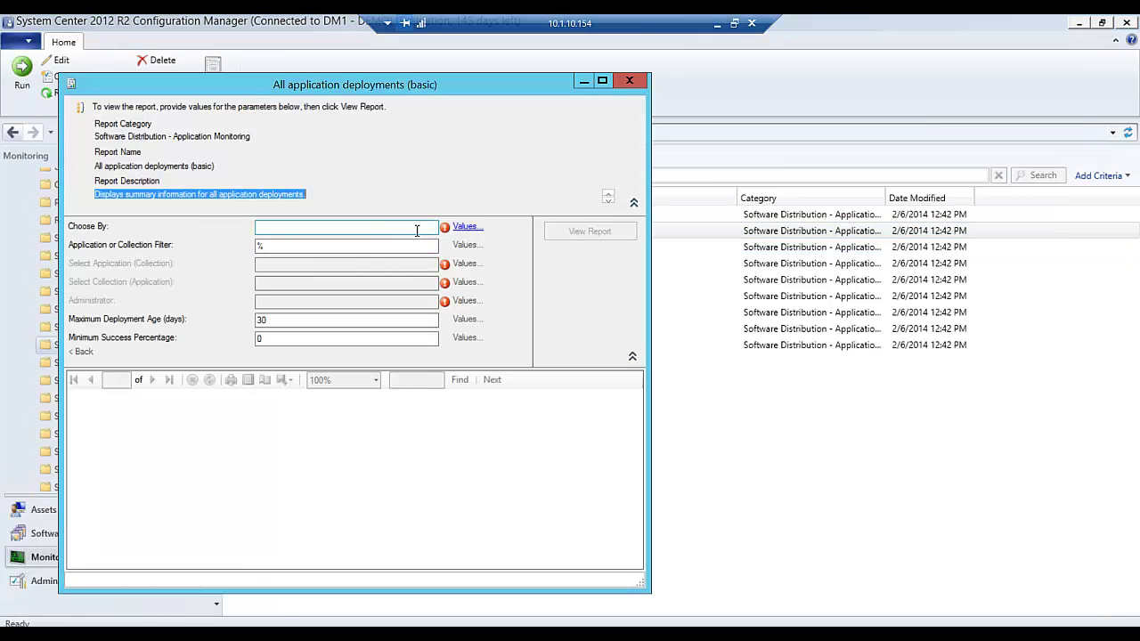
{"action": "left_click", "coordinate": [467, 227]}
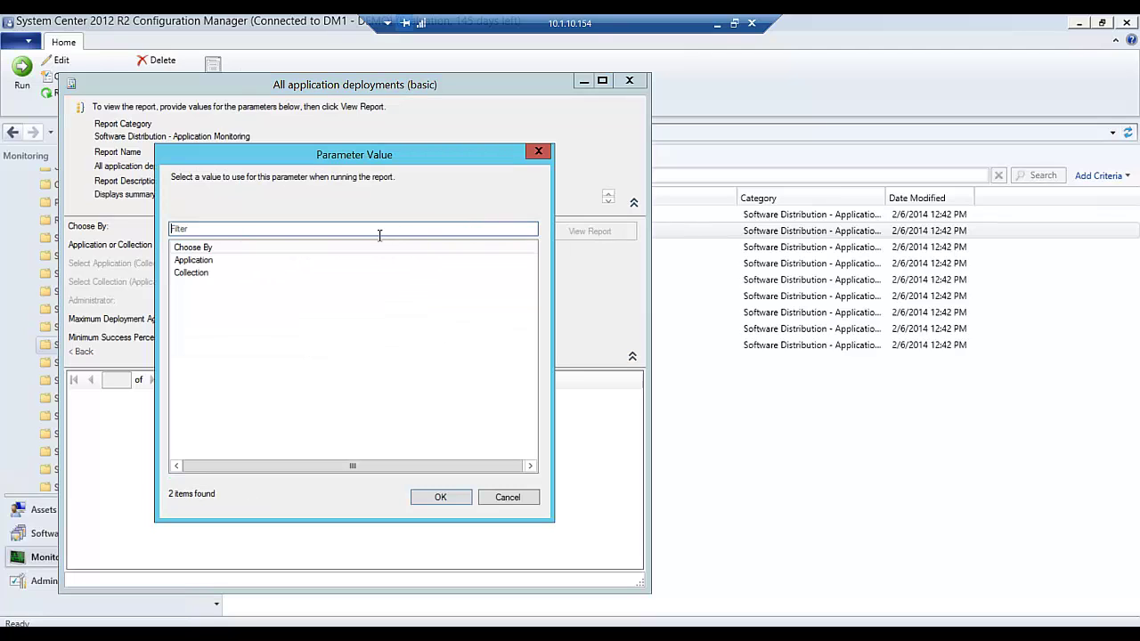
{"action": "left_click", "coordinate": [201, 272]}
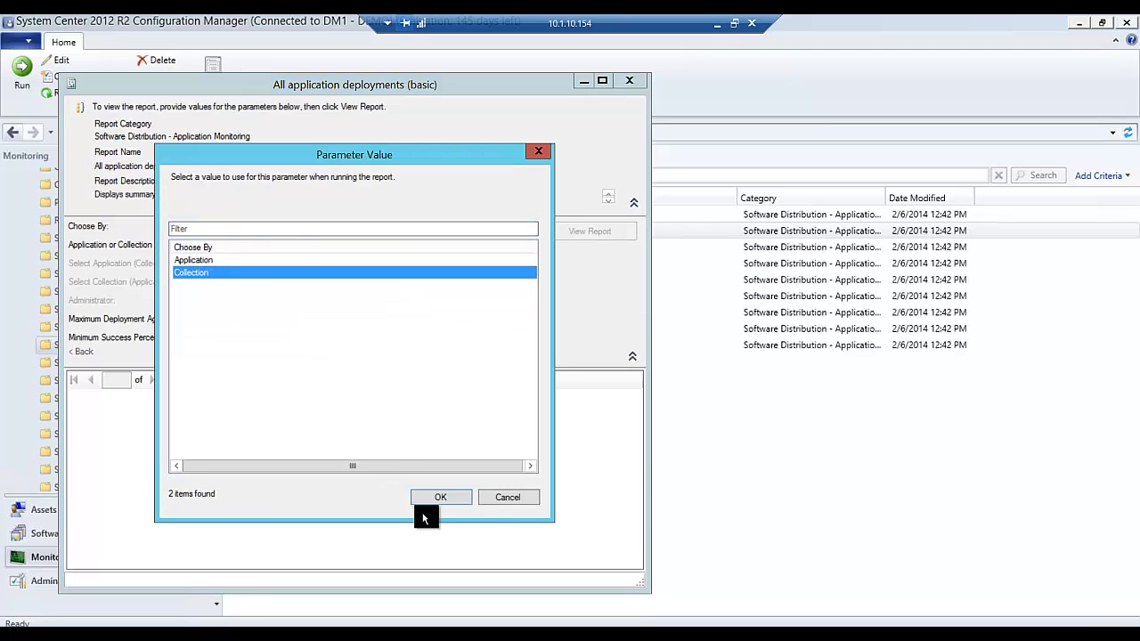
{"action": "left_click", "coordinate": [459, 498]}
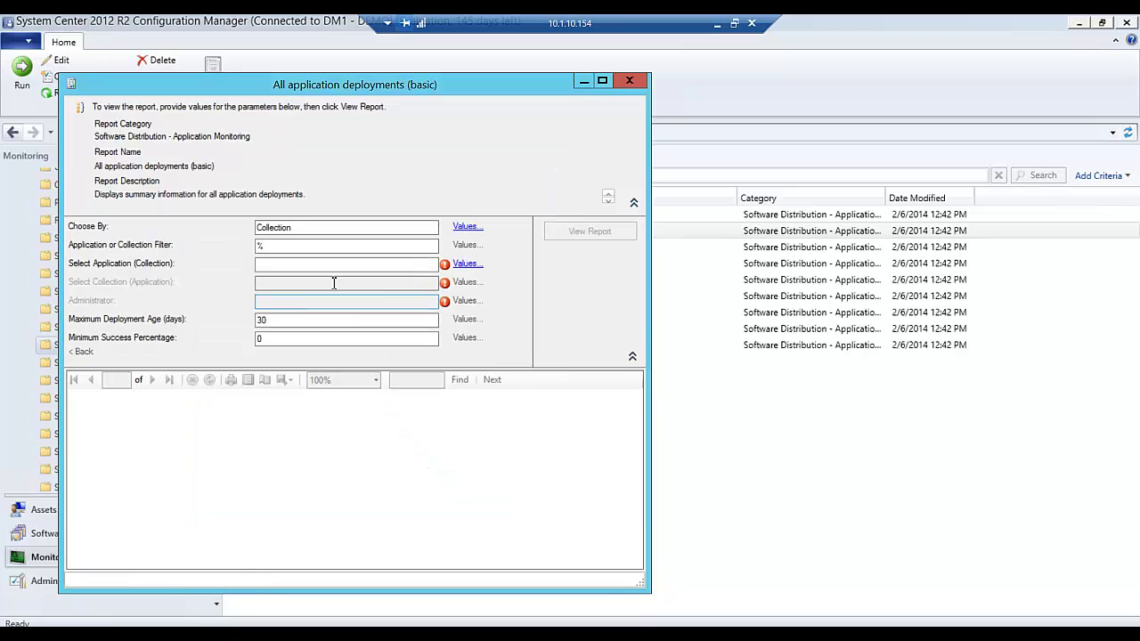
Step: Set the report's collection to All and its application to Adobe Reader XI
{"action": "left_click", "coordinate": [452, 267]}
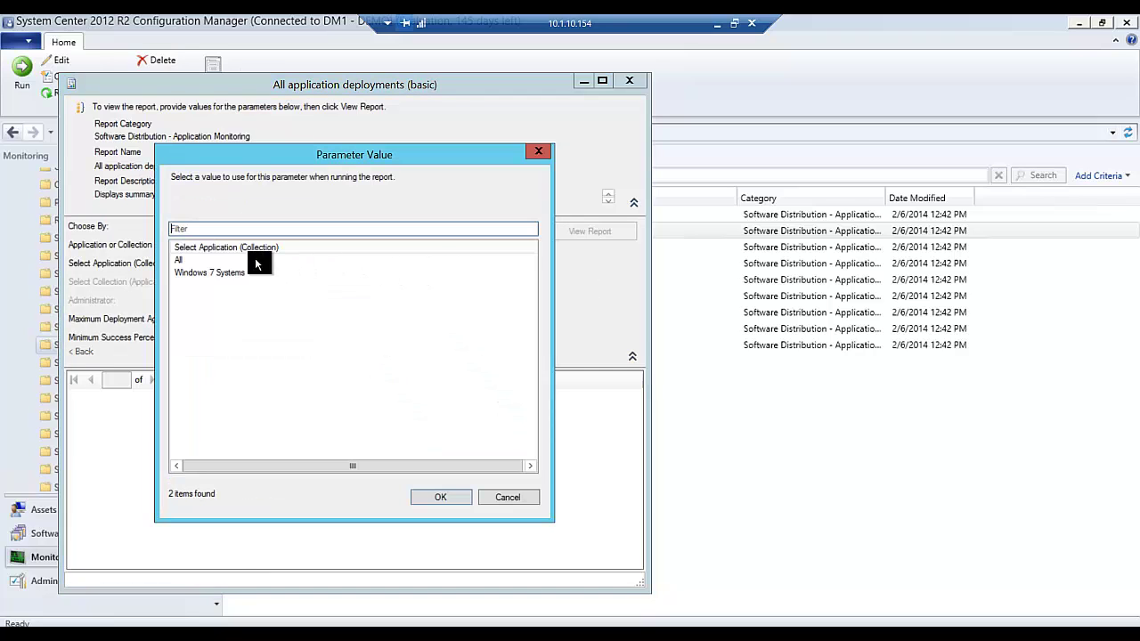
{"action": "left_click", "coordinate": [187, 261]}
{"action": "left_click_drag", "start_coordinate": [246, 157], "coordinate": [401, 160]}
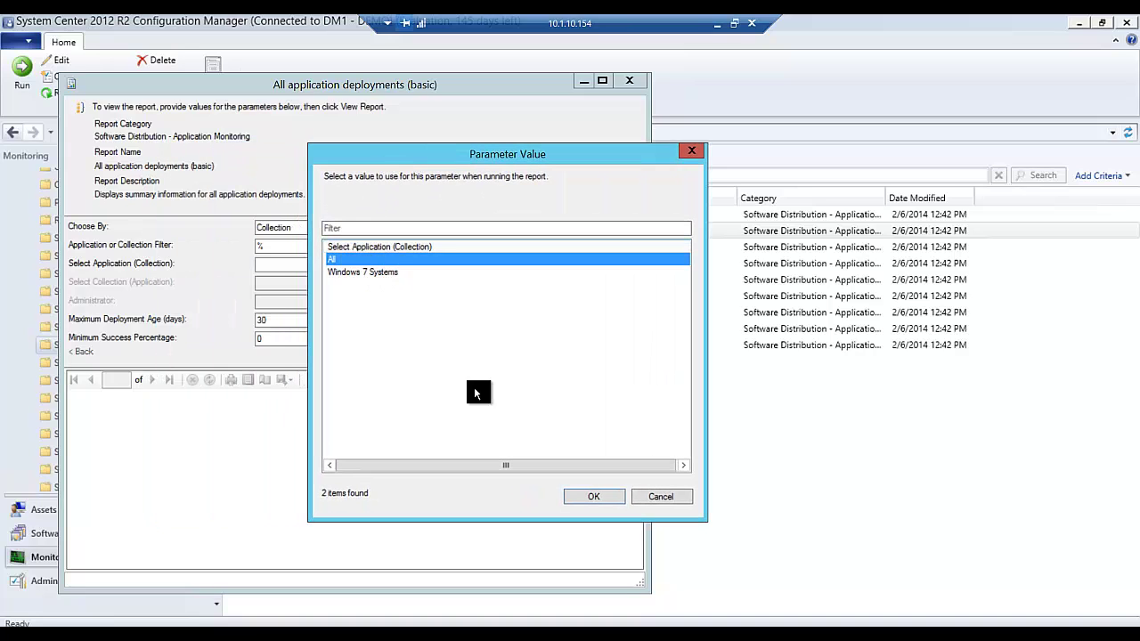
{"action": "left_click", "coordinate": [609, 495]}
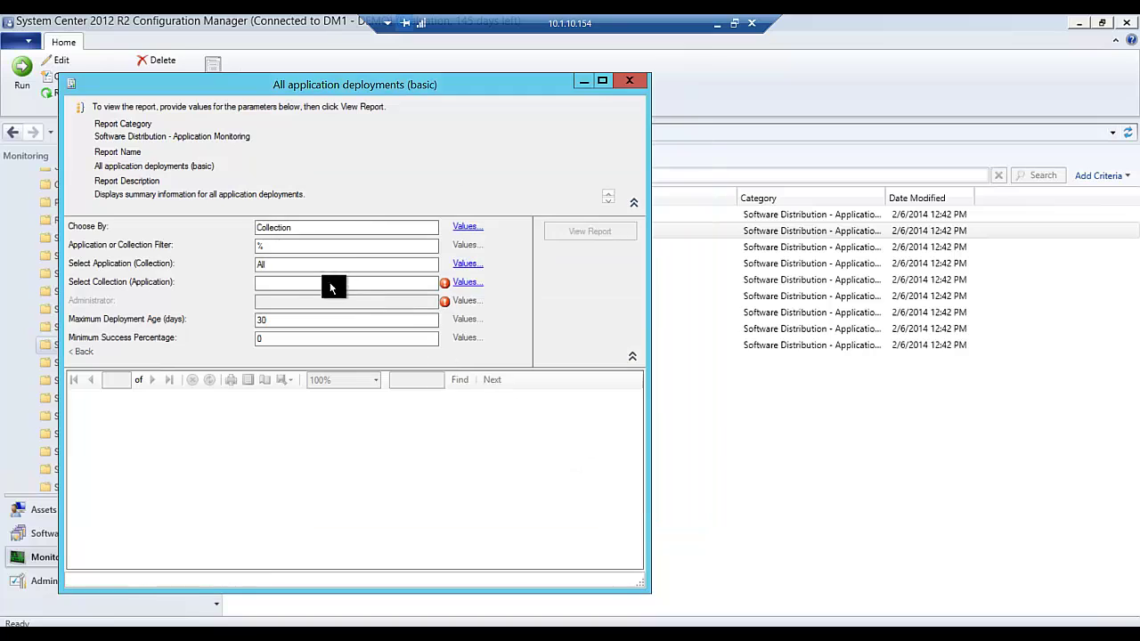
{"action": "left_click", "coordinate": [311, 284]}
{"action": "left_click", "coordinate": [467, 283]}
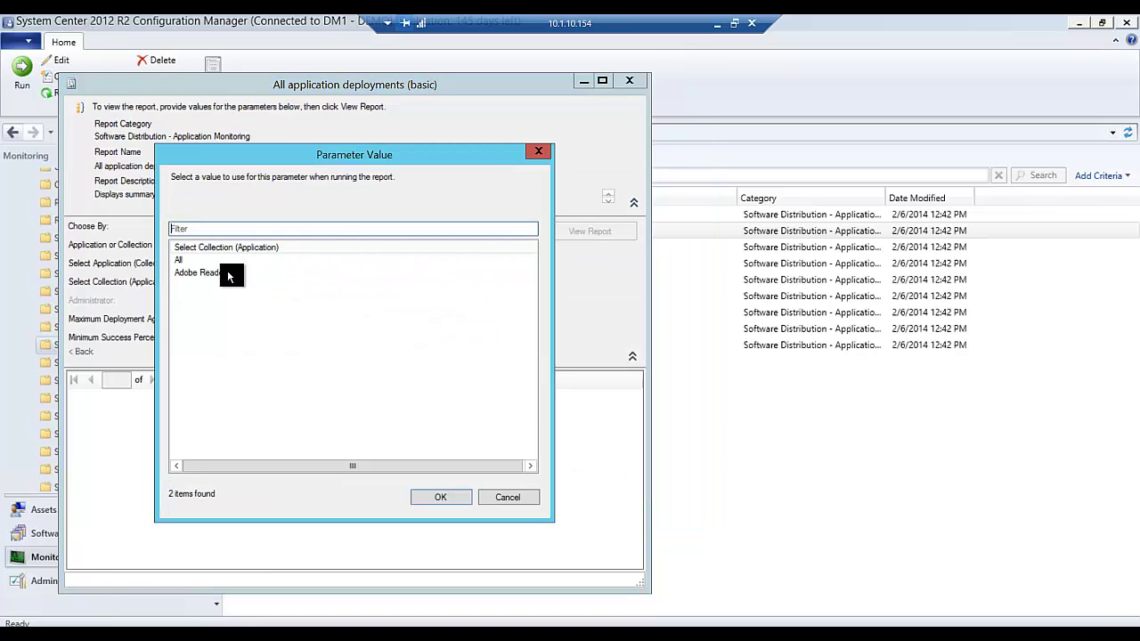
{"action": "left_click", "coordinate": [229, 273]}
{"action": "left_click", "coordinate": [434, 498]}
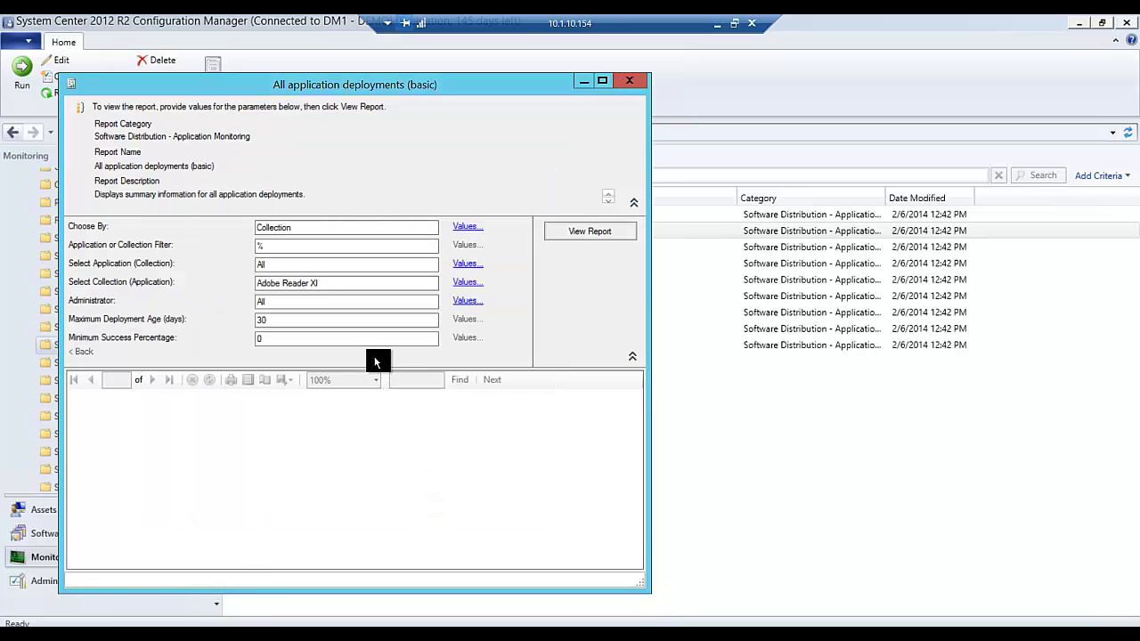
Step: Generate the deployments report and review its table, chart, and the All / Adobe Reader XI parameters
{"action": "left_click", "coordinate": [572, 230]}
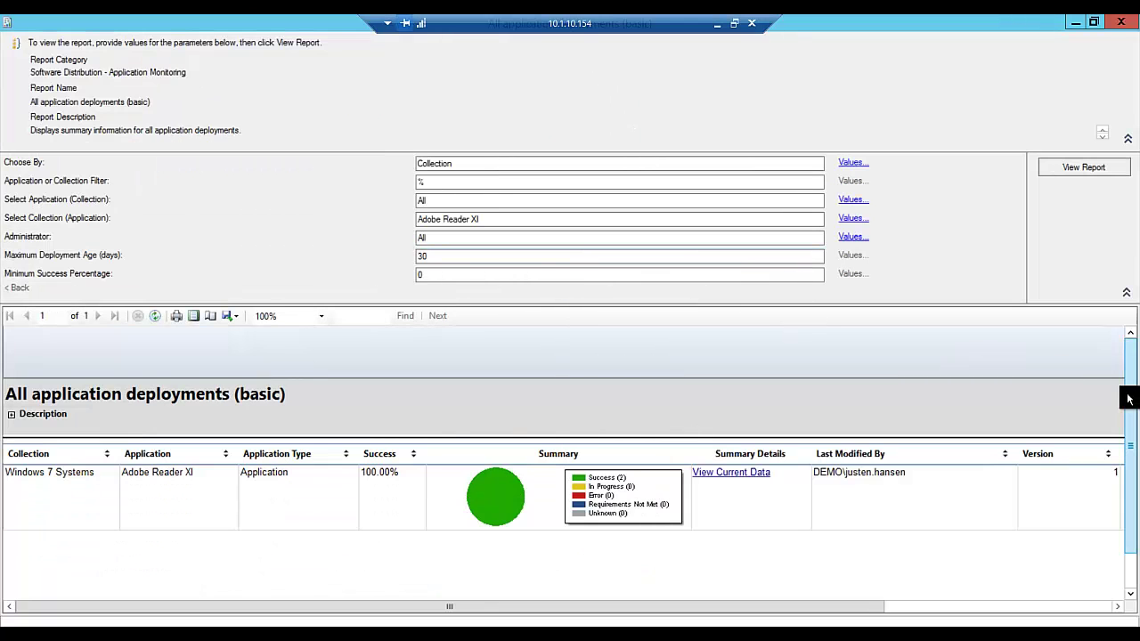
{"action": "scroll", "coordinate": [1128, 425], "scroll_direction": "down", "scroll_amount": 1}
{"action": "scroll", "coordinate": [1125, 434], "scroll_direction": "down", "scroll_amount": 1}
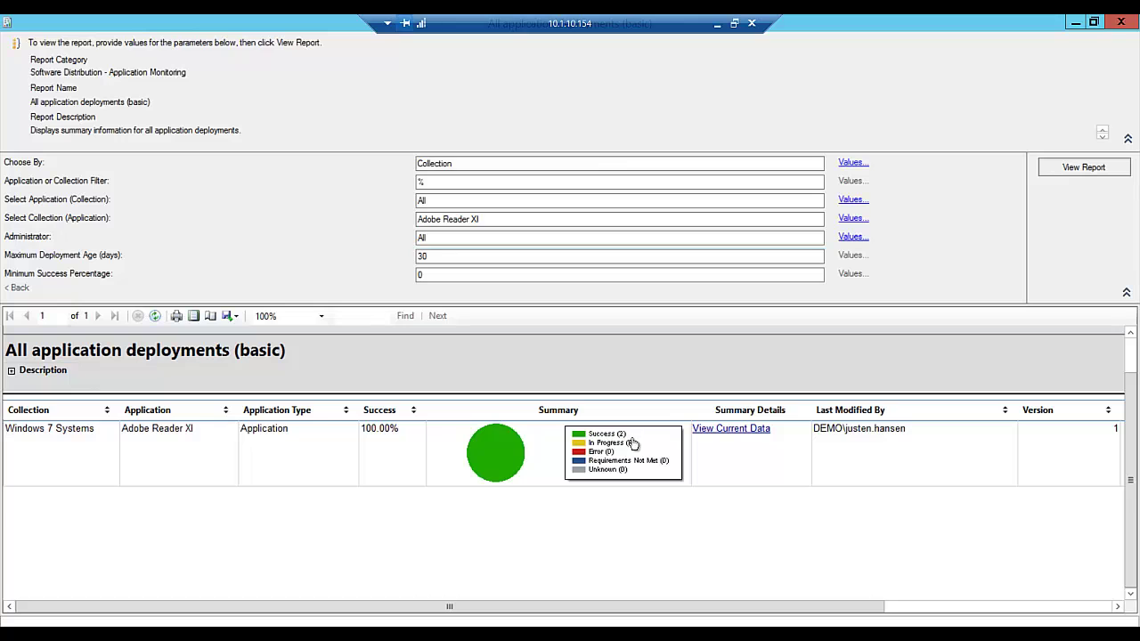
{"action": "left_click_drag", "start_coordinate": [753, 609], "coordinate": [375, 603]}
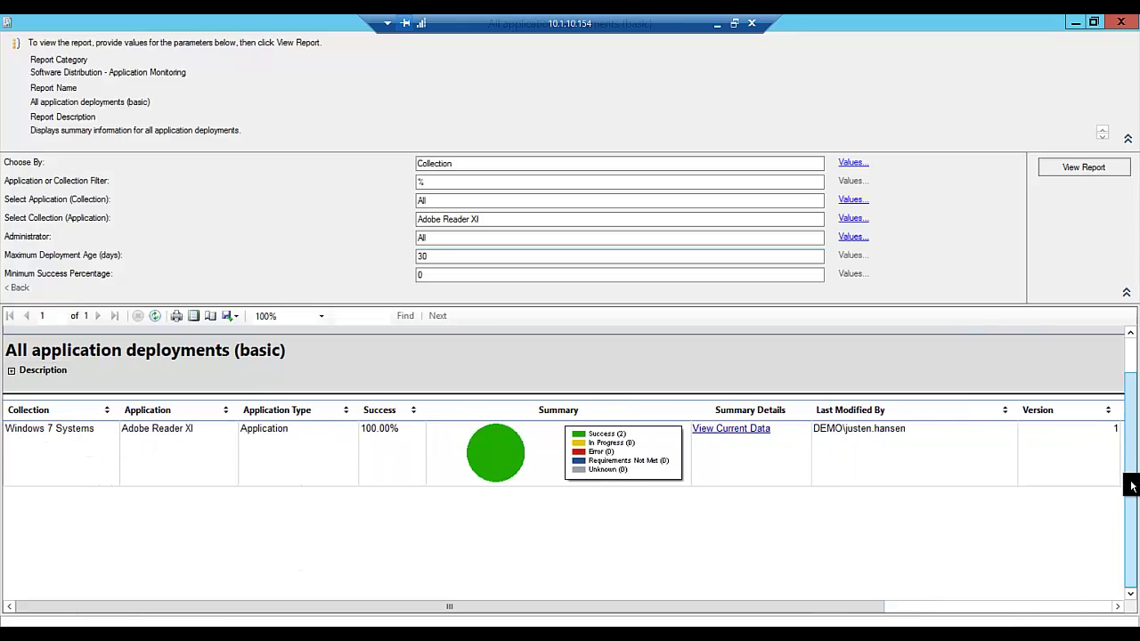
{"action": "scroll", "coordinate": [1128, 458], "scroll_direction": "up", "scroll_amount": 1}
{"action": "left_click_drag", "start_coordinate": [1134, 457], "coordinate": [1099, 499]}
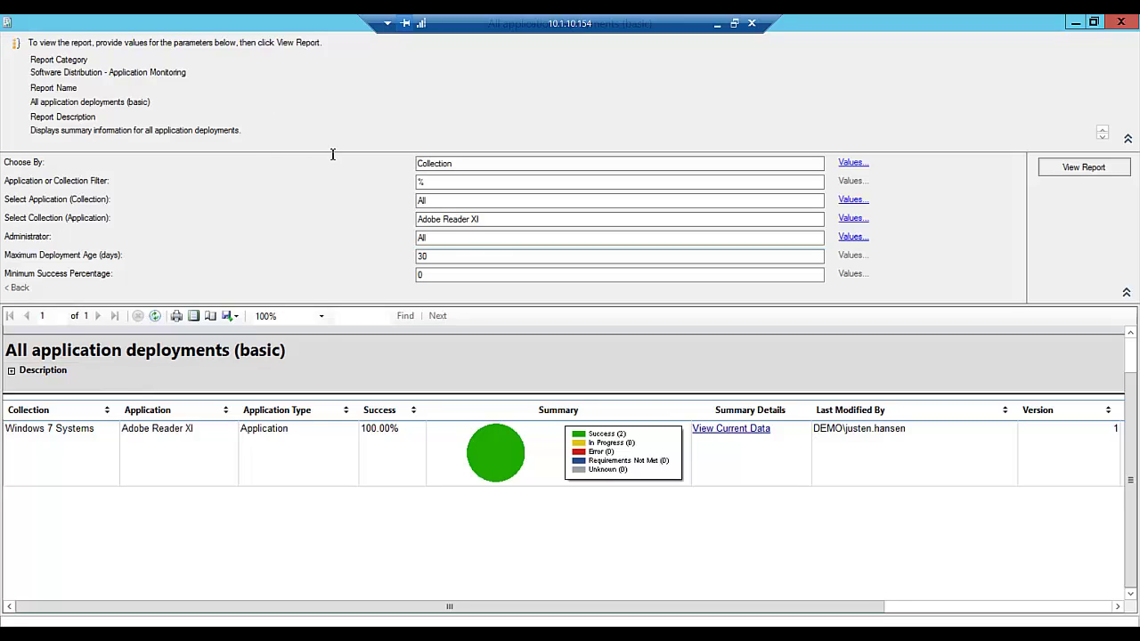
{"action": "double_click", "coordinate": [439, 201]}
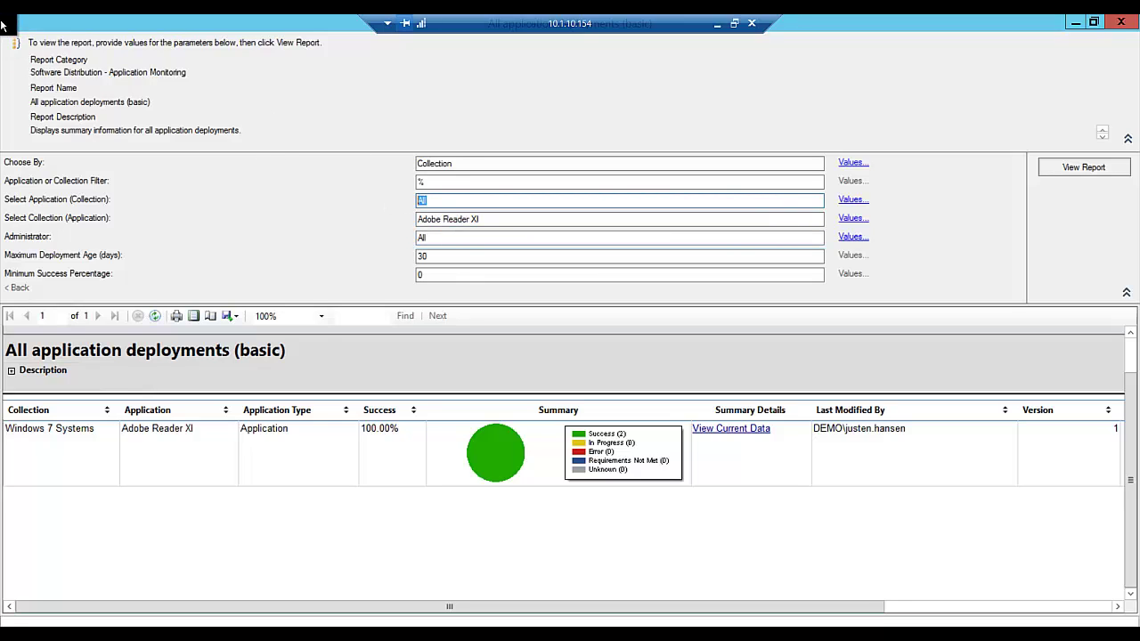
{"action": "double_click", "coordinate": [499, 220]}
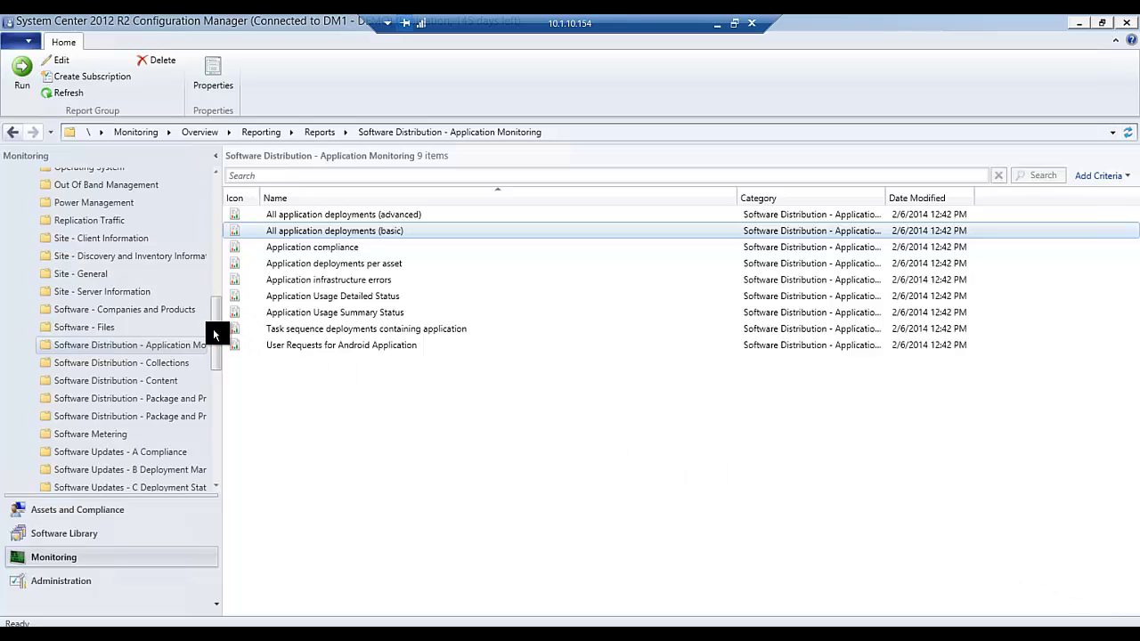
{"action": "left_click", "coordinate": [175, 363]}
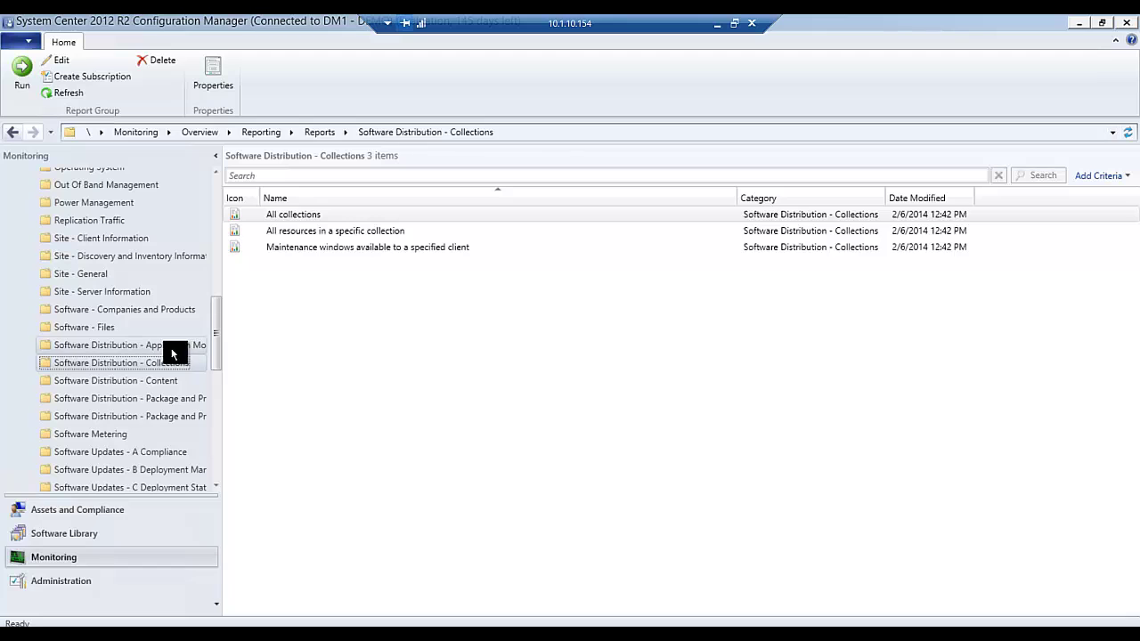
{"action": "left_click", "coordinate": [171, 348]}
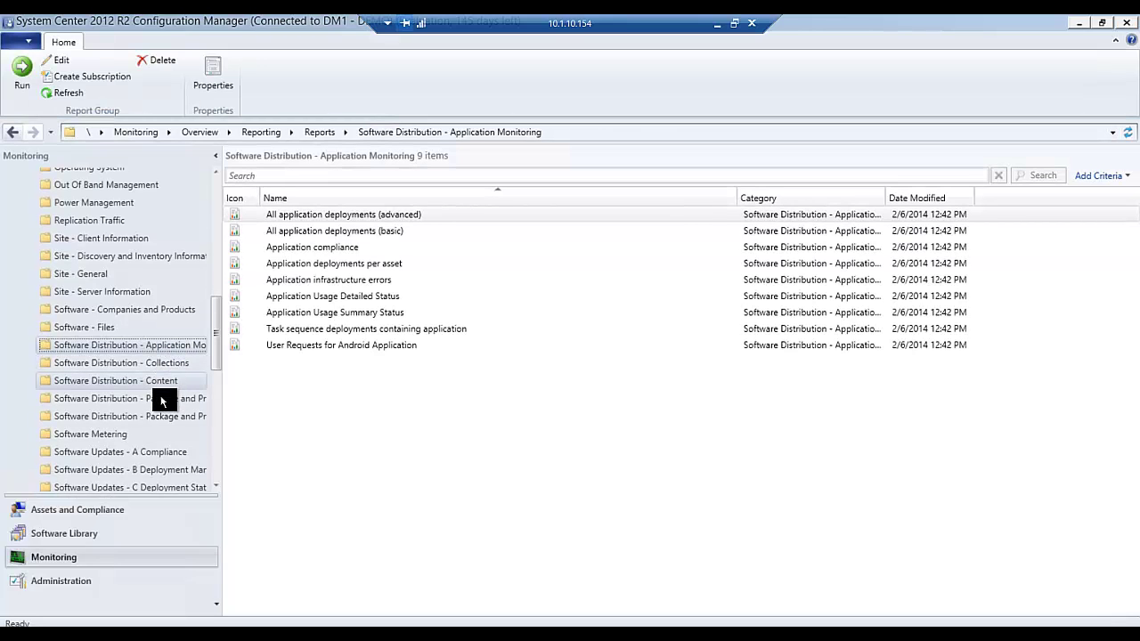
{"action": "scroll", "coordinate": [220, 326], "scroll_direction": "up", "scroll_amount": 5}
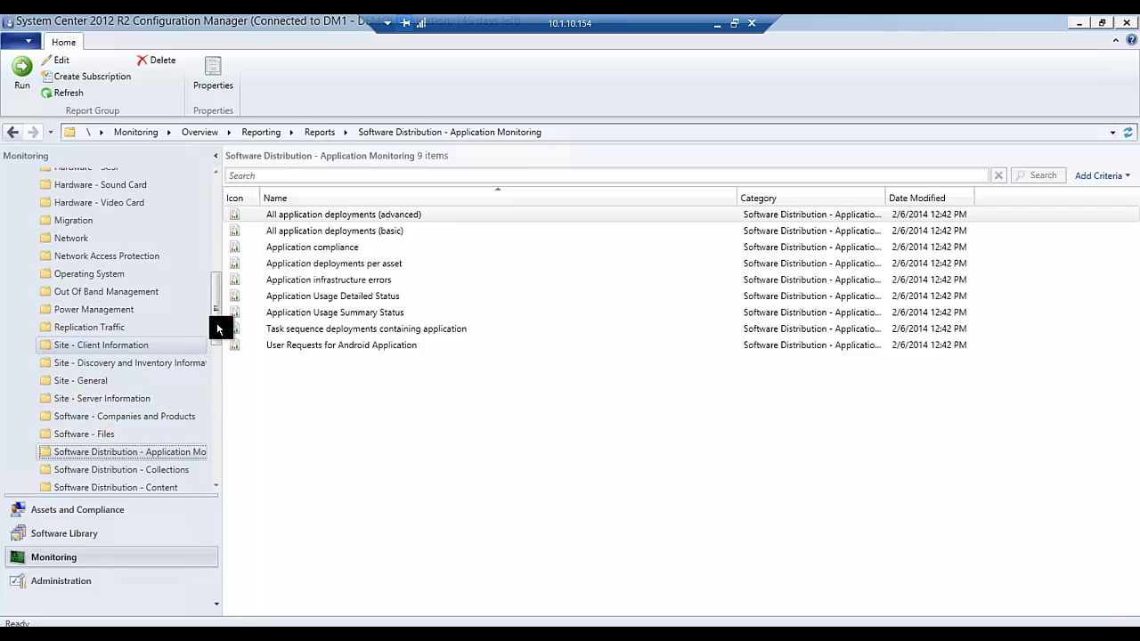
{"action": "scroll", "coordinate": [224, 237], "scroll_direction": "up", "scroll_amount": 4}
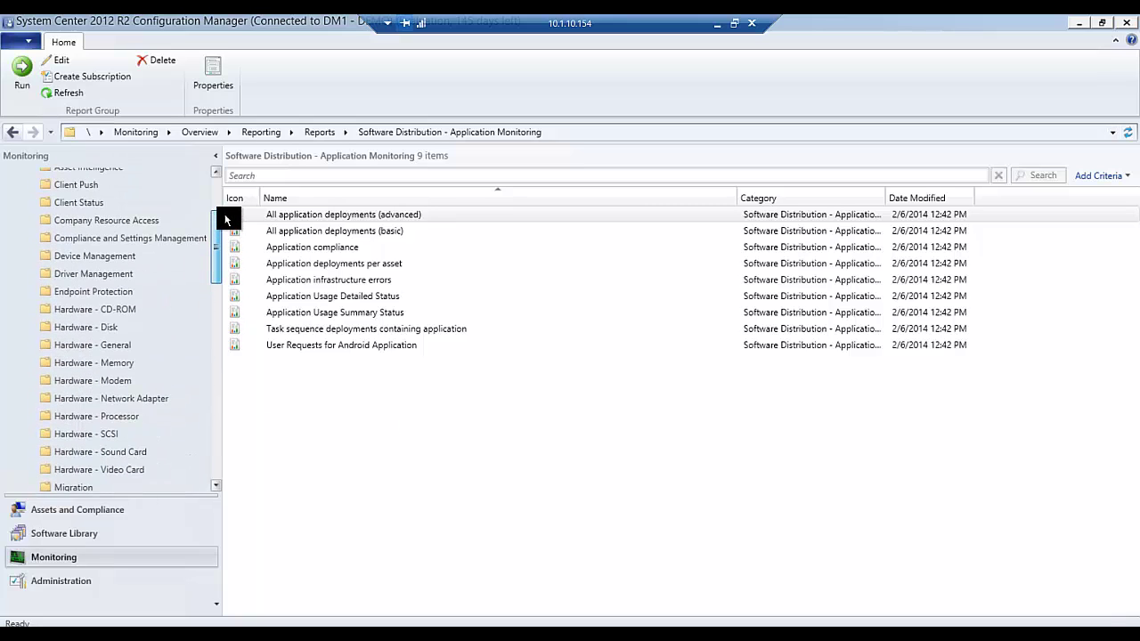
{"action": "scroll", "coordinate": [219, 294], "scroll_direction": "down", "scroll_amount": 2}
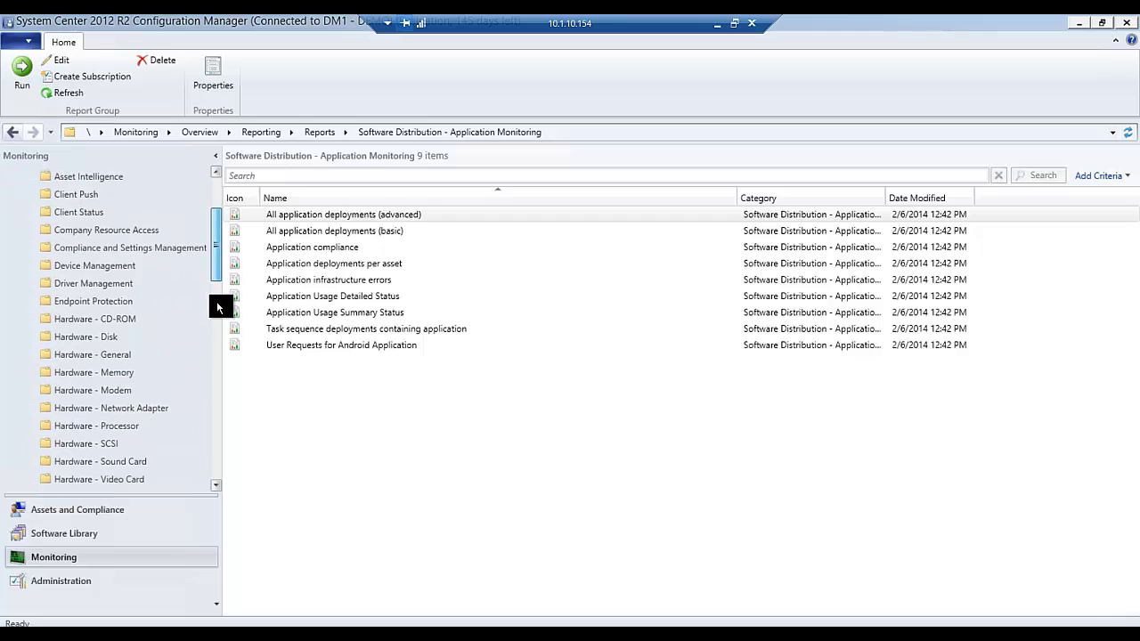
{"action": "scroll", "coordinate": [210, 368], "scroll_direction": "down", "scroll_amount": 1}
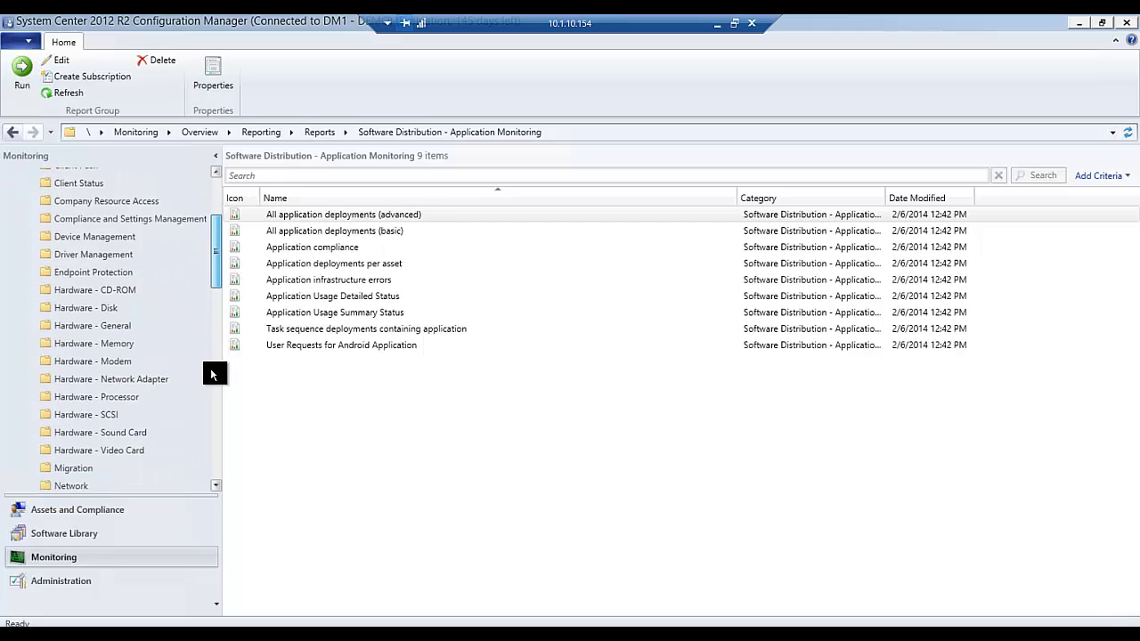
{"action": "scroll", "coordinate": [212, 373], "scroll_direction": "down", "scroll_amount": 6}
{"action": "scroll", "coordinate": [215, 377], "scroll_direction": "down", "scroll_amount": 3}
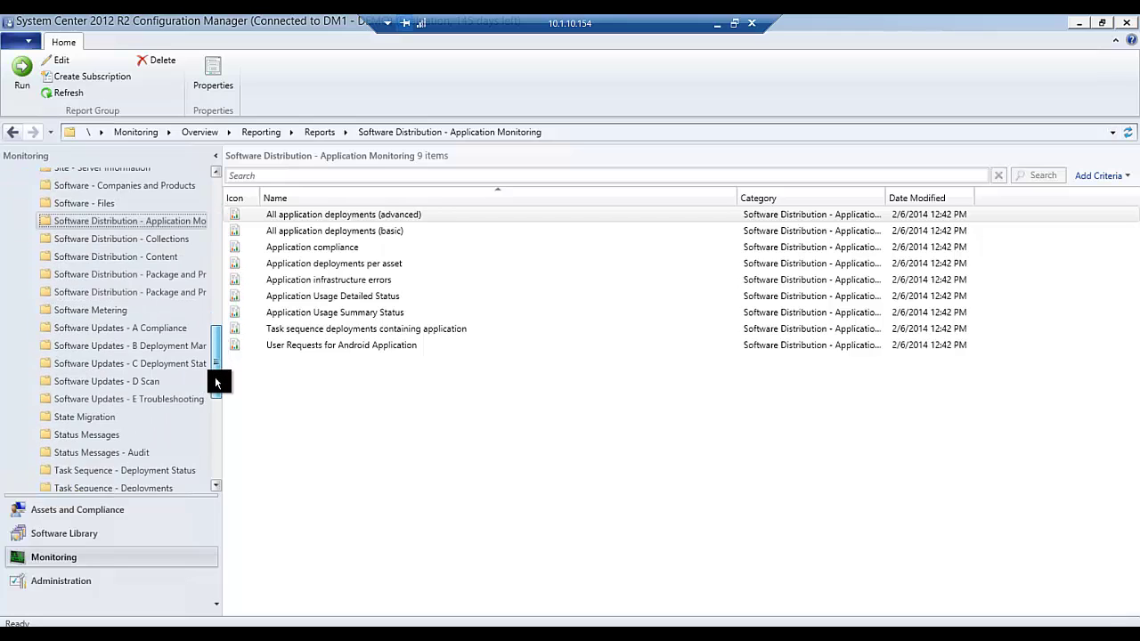